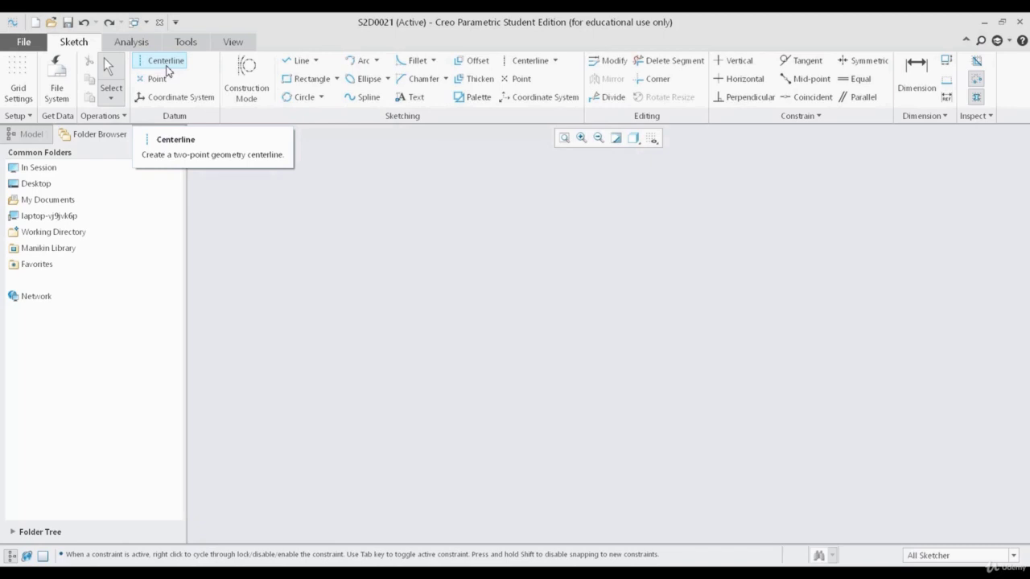
left_click(178, 97)
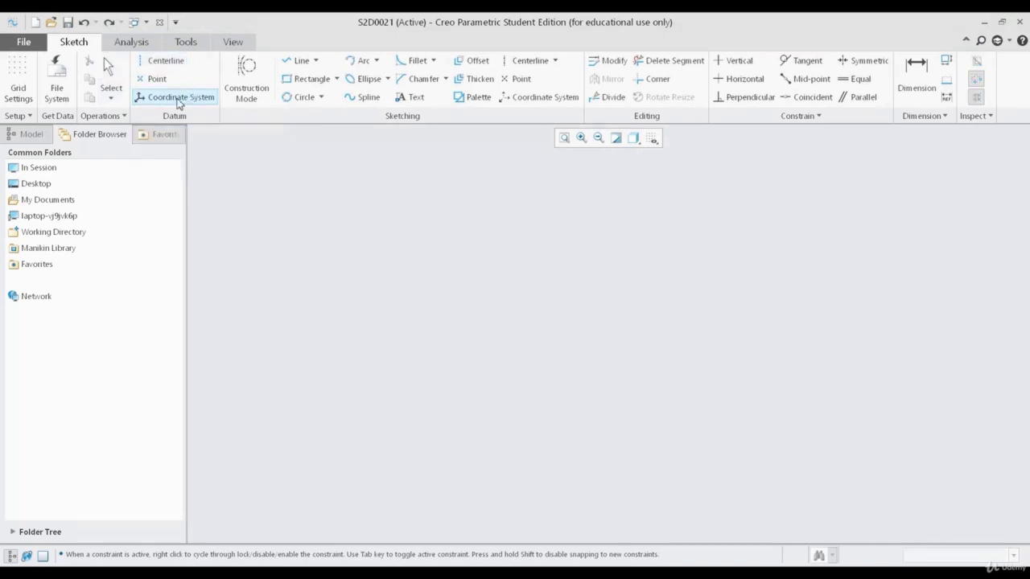
left_click(274, 222)
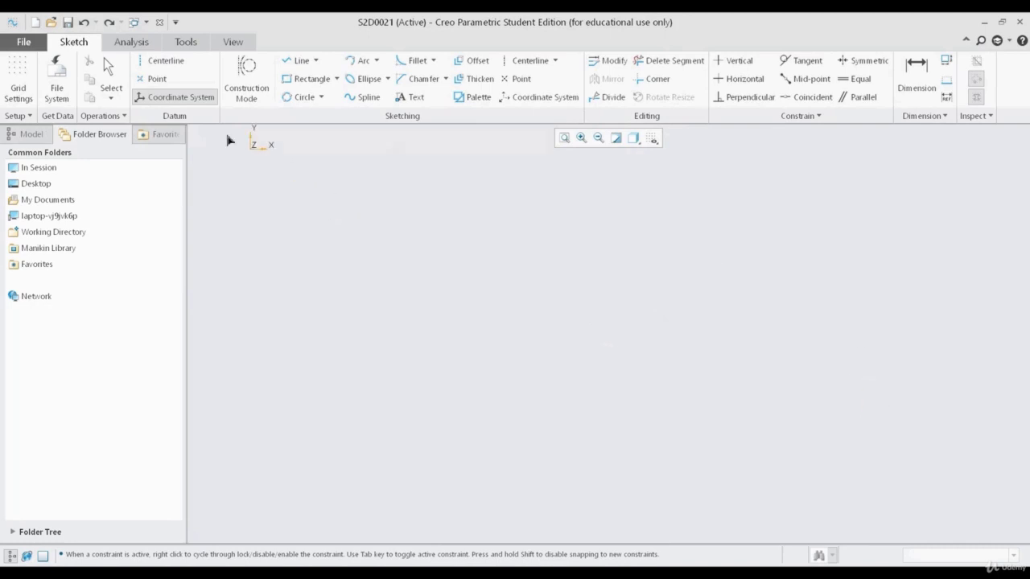
key("Escape")
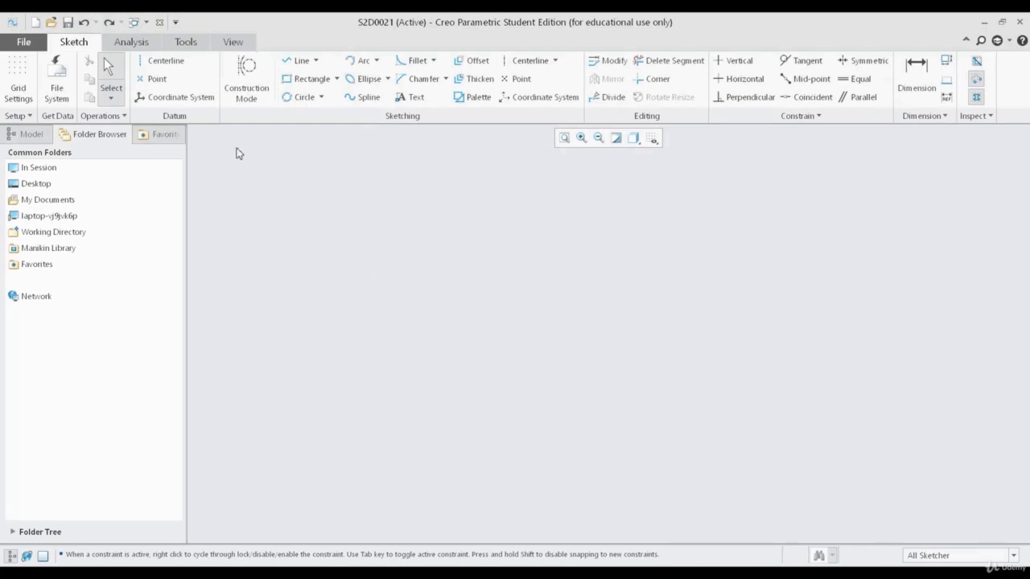
- Place a datum coordinate system in the empty sketch and finish the command
left_click(187, 98)
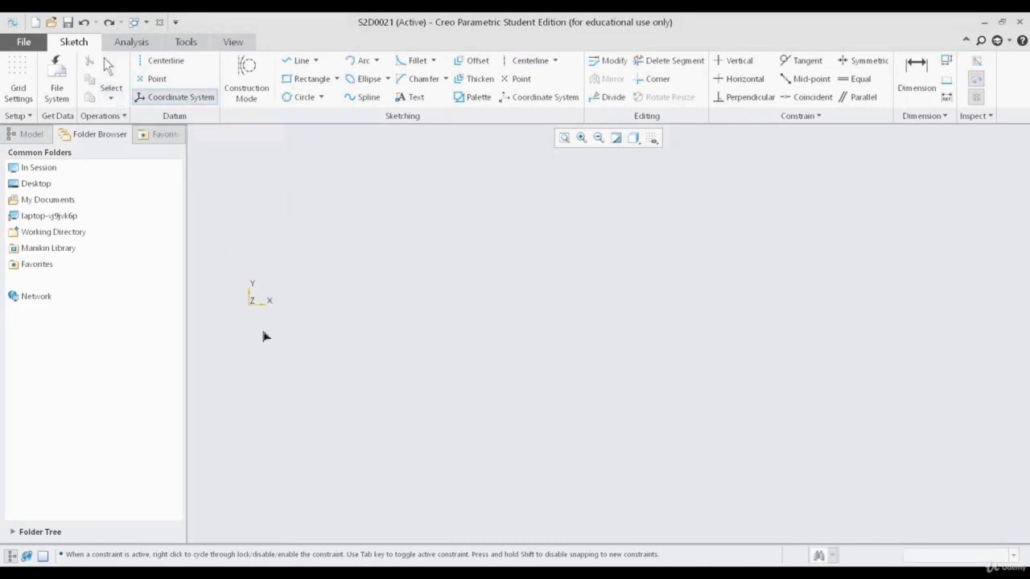
left_click(327, 338)
left_click(304, 339)
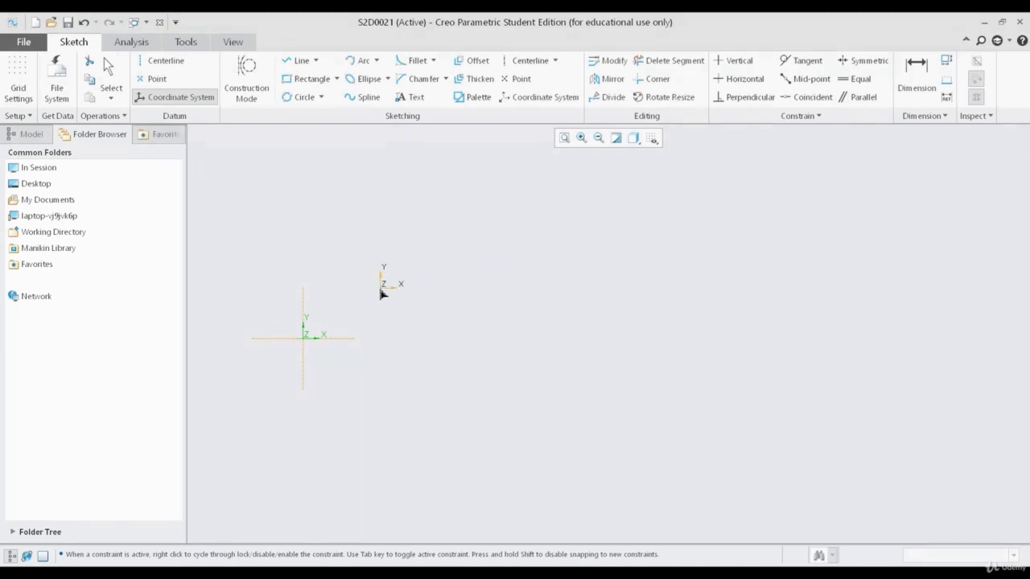
middle_click(392, 275)
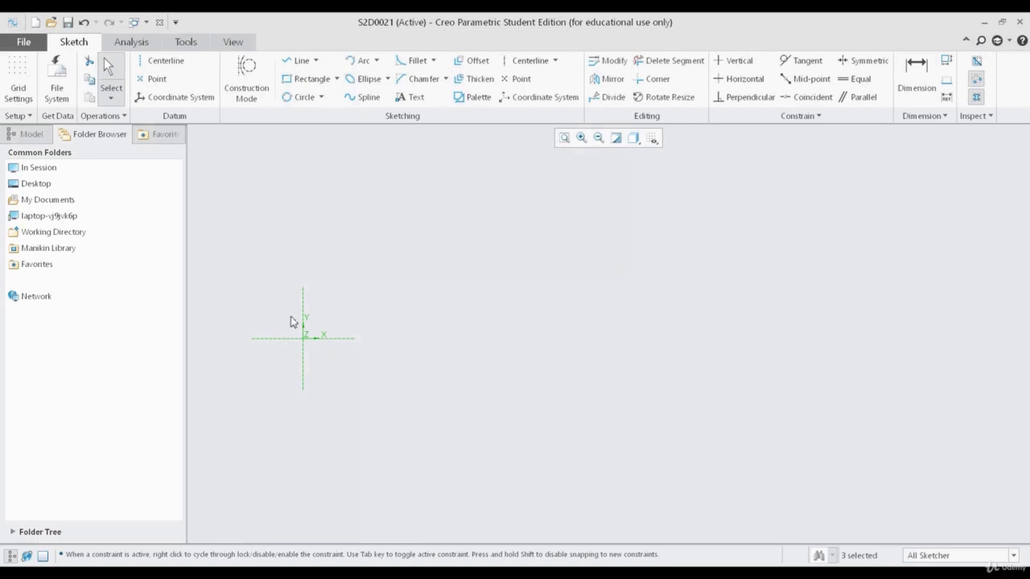
- Sketch a circle about 5.82 in diameter, centred about 8.81 to the right of and 5.46 above the coordinate system
middle_click_drag(290, 322, 294, 333)
left_click(321, 97)
left_click(326, 112)
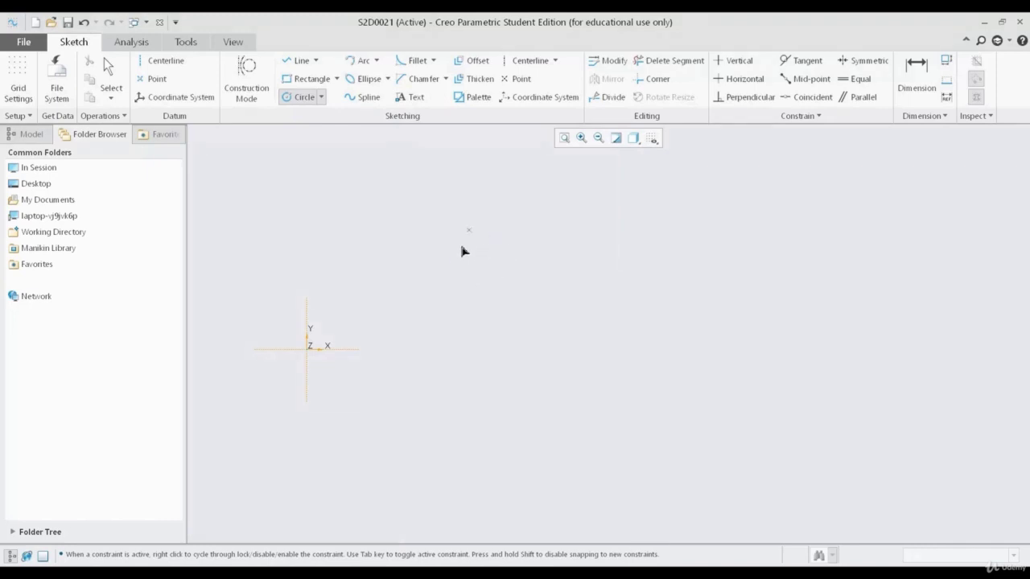
left_click(465, 251)
left_click(484, 208)
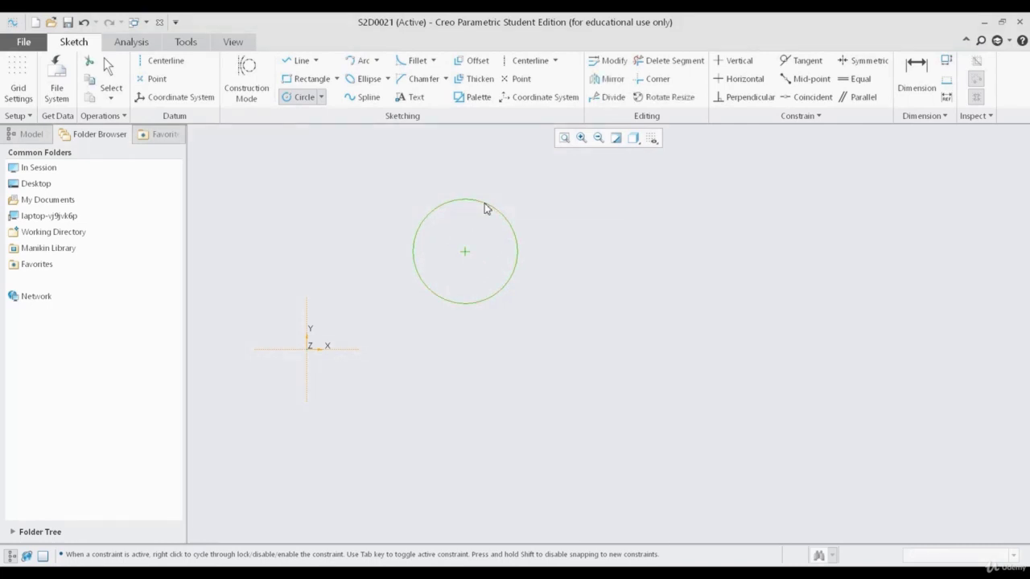
middle_click(562, 254)
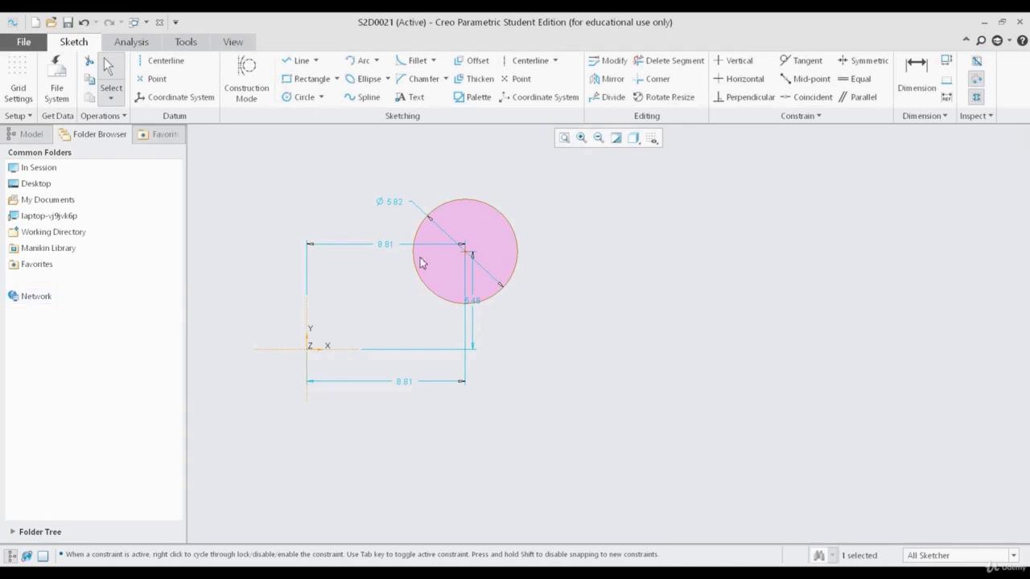
- Reposition the circle's location dimensions, moving the upper horizontal one below the circle's centre and the vertical one clear to its right
left_click_drag(390, 253, 387, 306)
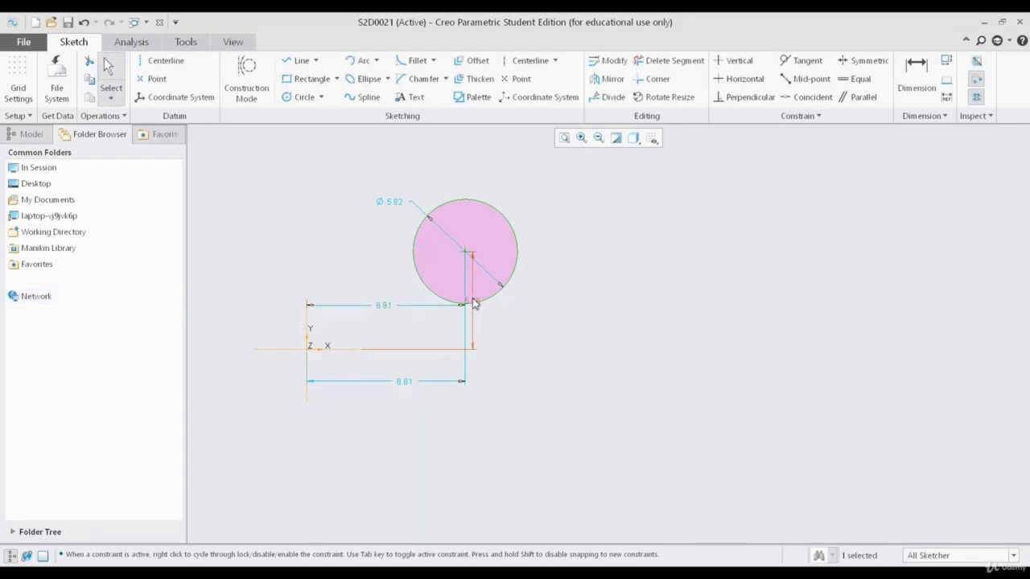
left_click_drag(474, 305, 574, 306)
left_click_drag(375, 311, 392, 326)
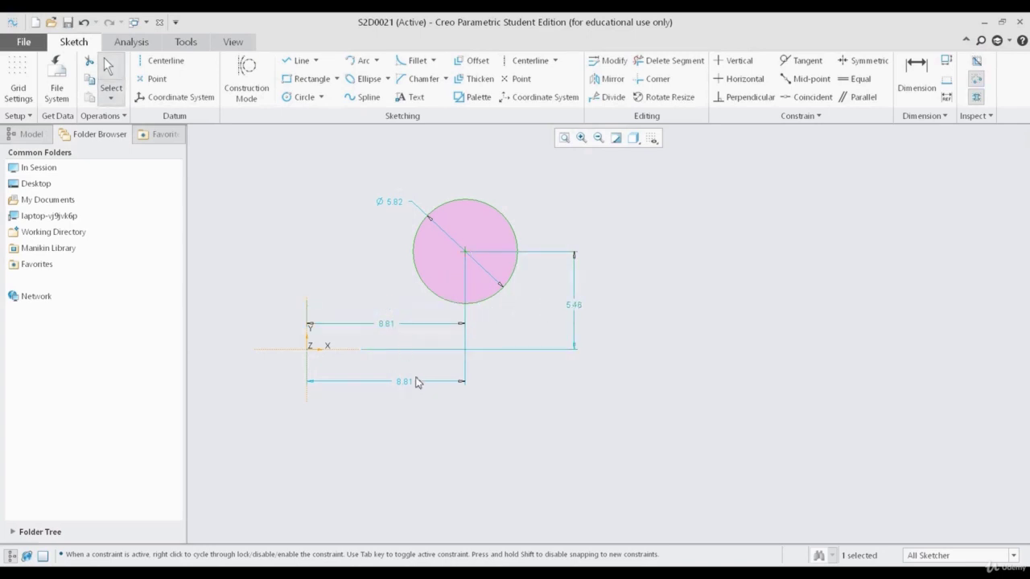
left_click(568, 320)
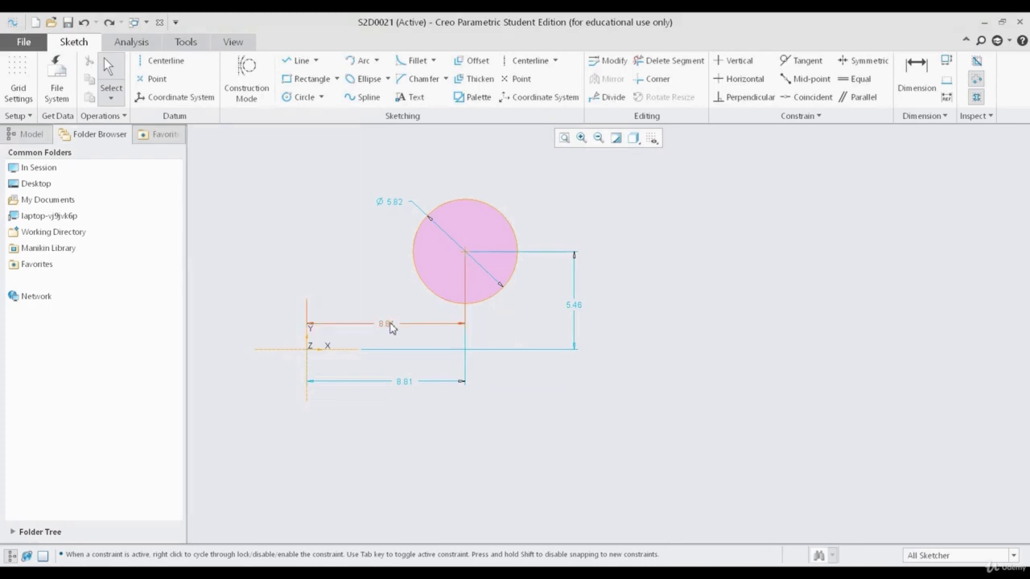
mouse_move(386, 323)
left_mouse_down()
mouse_move(384, 295)
mouse_move(386, 306)
left_mouse_up()
left_click_drag(382, 301, 385, 310)
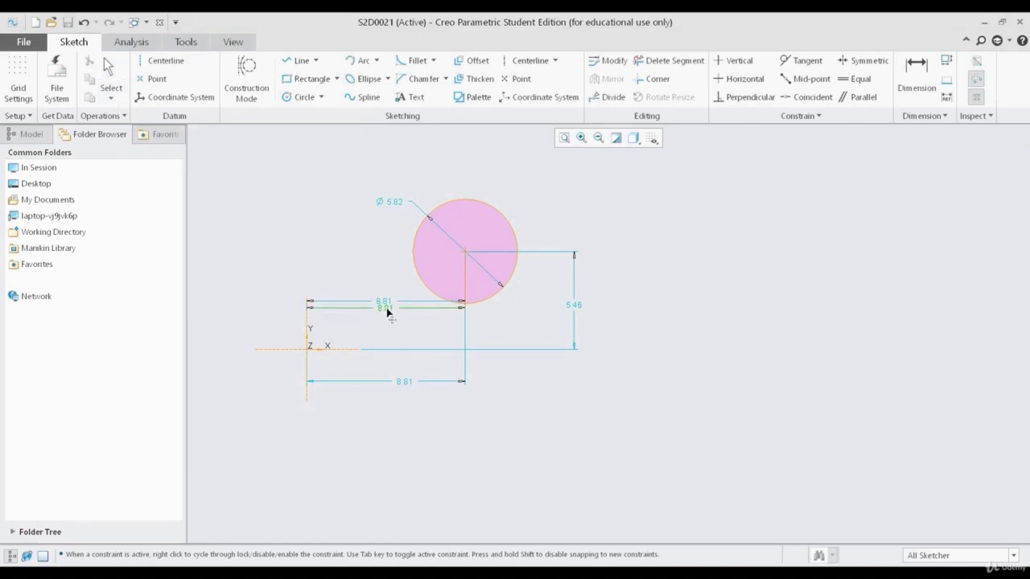
left_click_drag(574, 306, 604, 303)
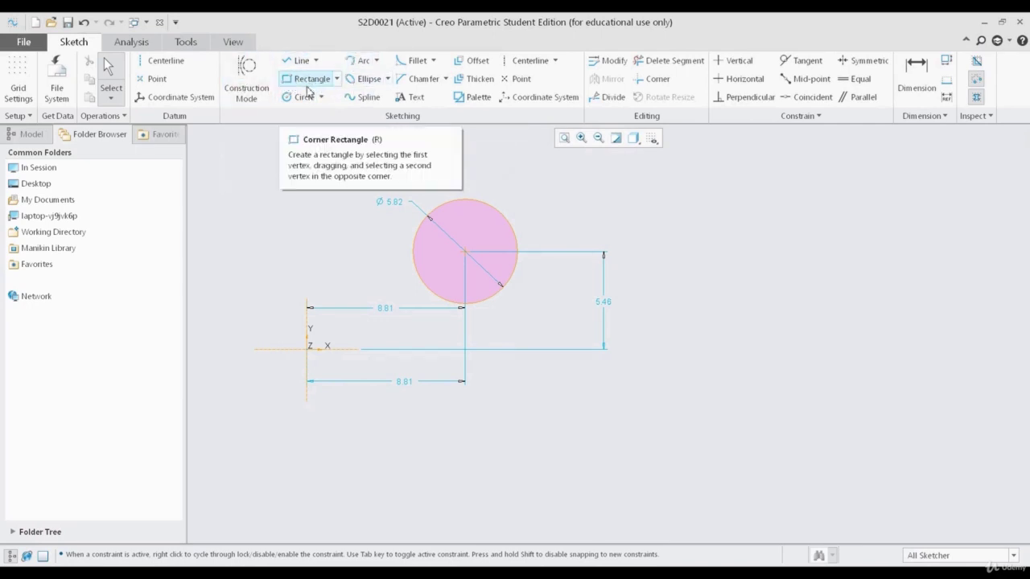
- Sketch a center rectangle about 7.42 wide and 5.36 high, centred on the coordinate system's origin
left_click(337, 79)
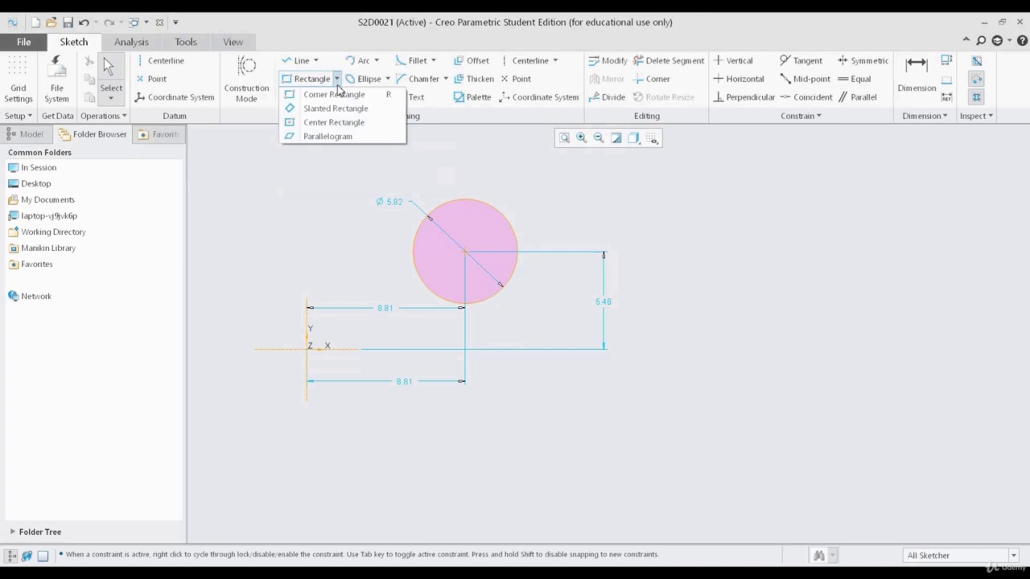
left_click(326, 125)
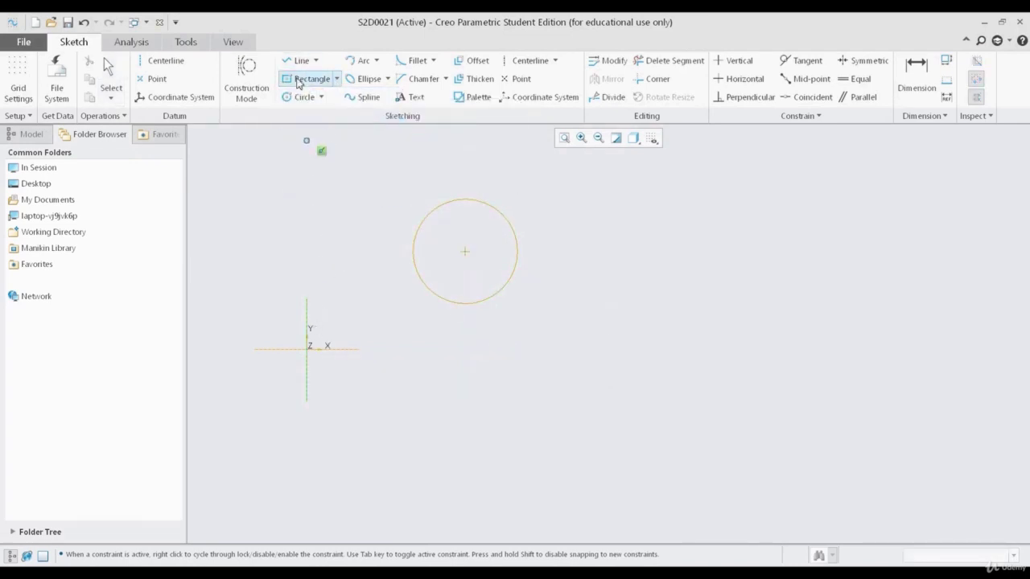
left_click(307, 350)
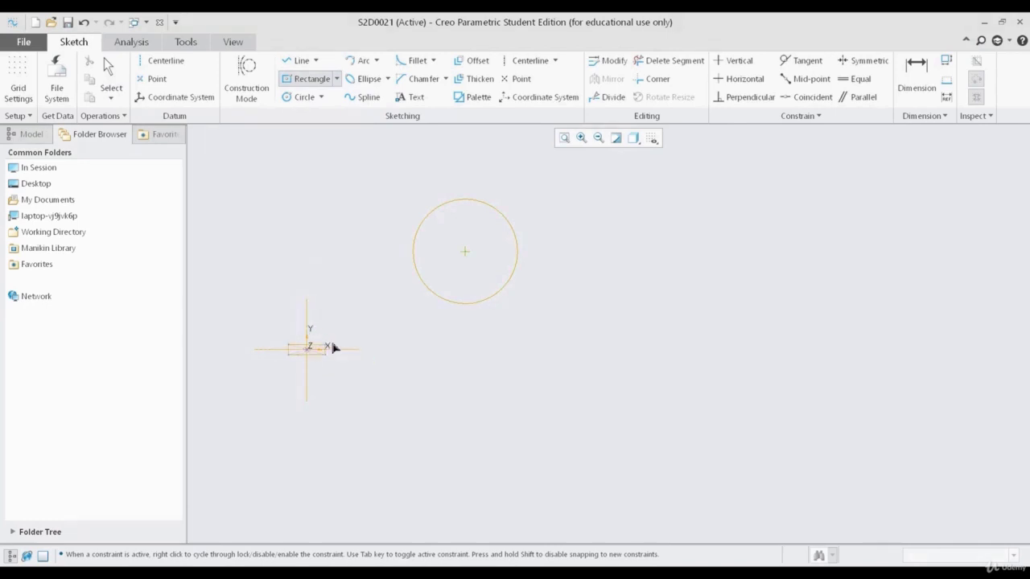
left_click(374, 306)
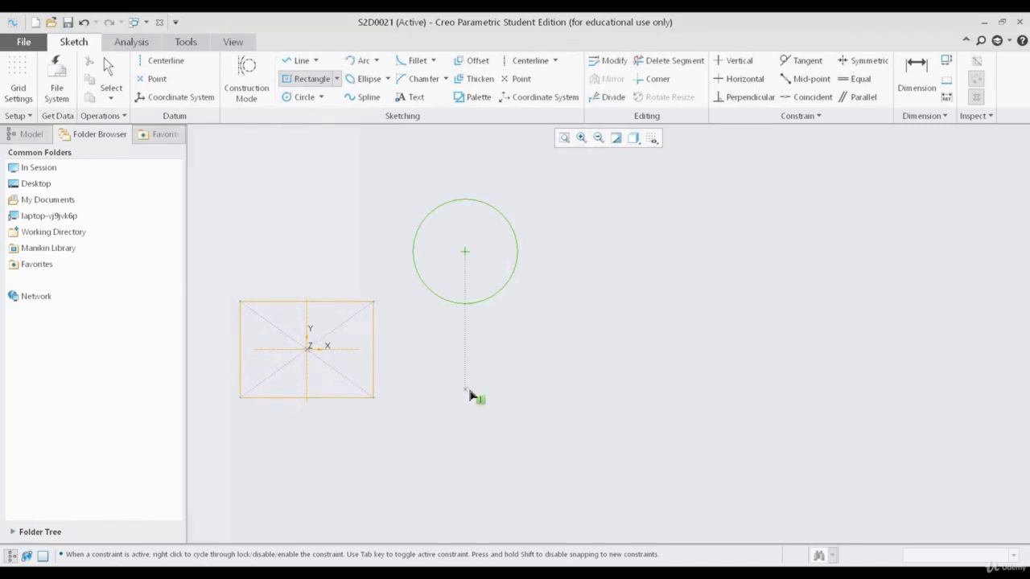
key("ctrl+a")
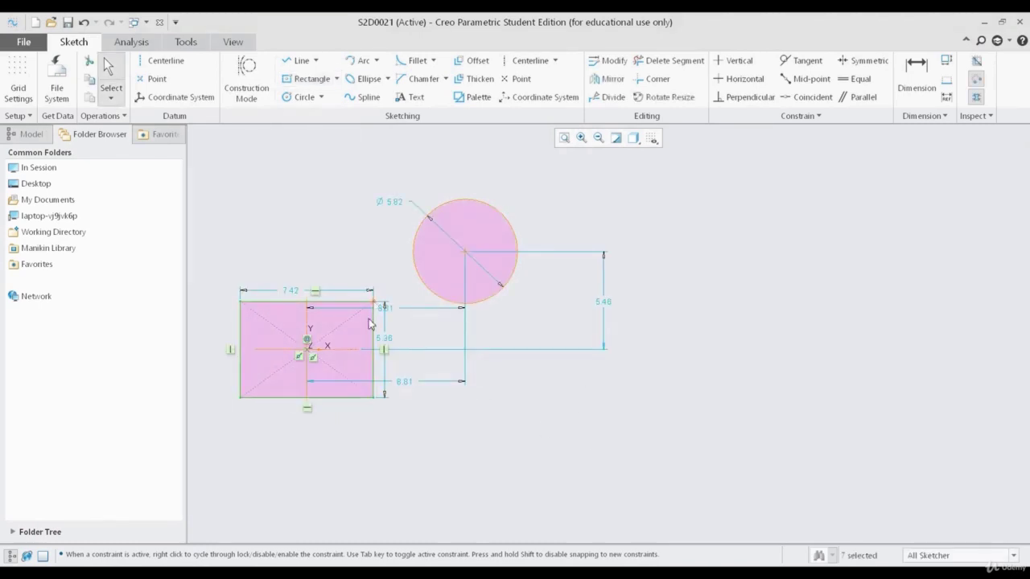
- Move the rectangle's width and height dimensions outside its top and left edges, and both horizontal circle location dimensions below it
left_click_drag(298, 293, 299, 239)
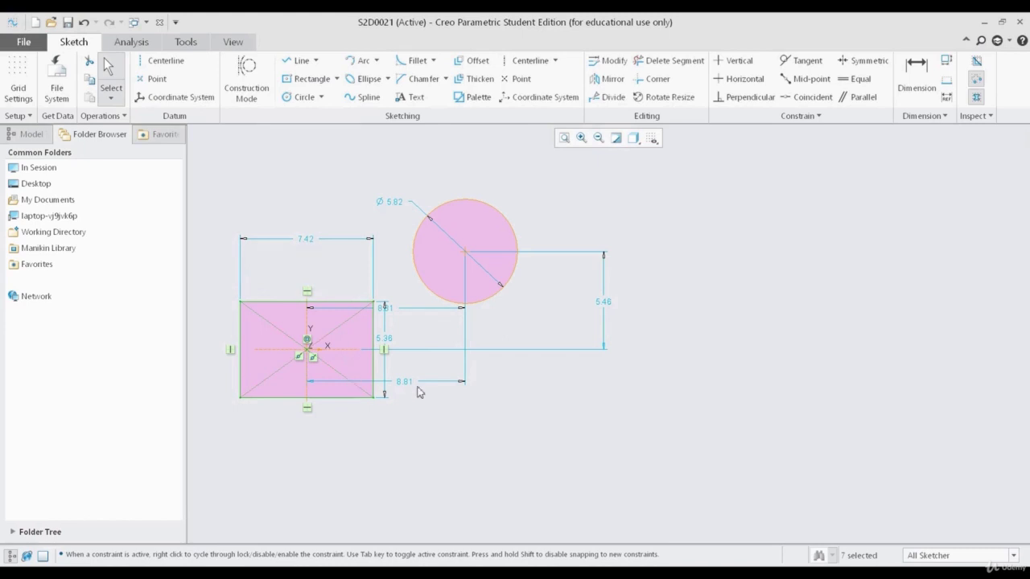
left_click_drag(404, 381, 405, 432)
left_click_drag(388, 312, 394, 416)
left_click_drag(385, 340, 207, 347)
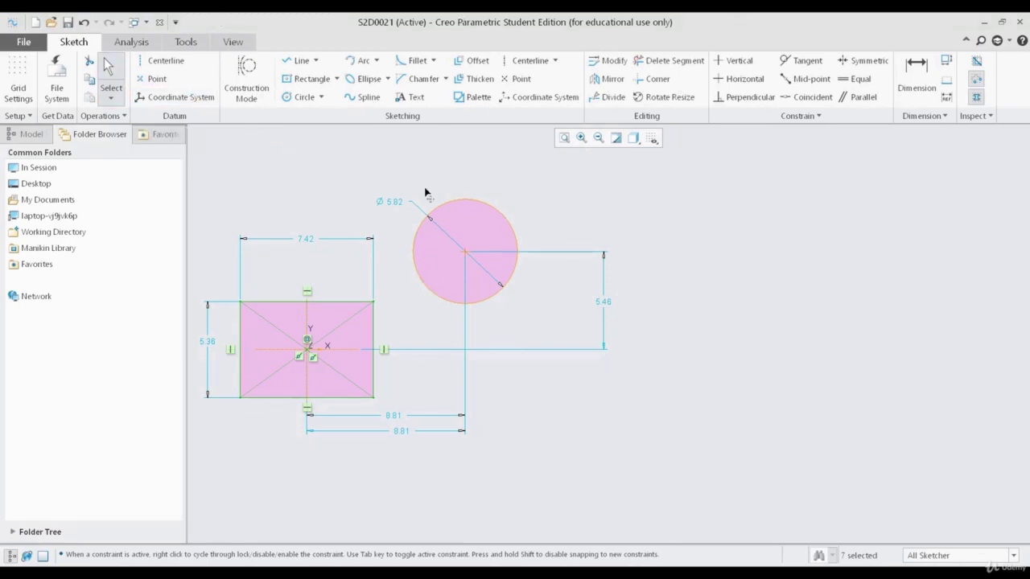
- Delete the circle, rectangle and coordinate system so the sketch is empty
scroll(444, 277, "down", 2)
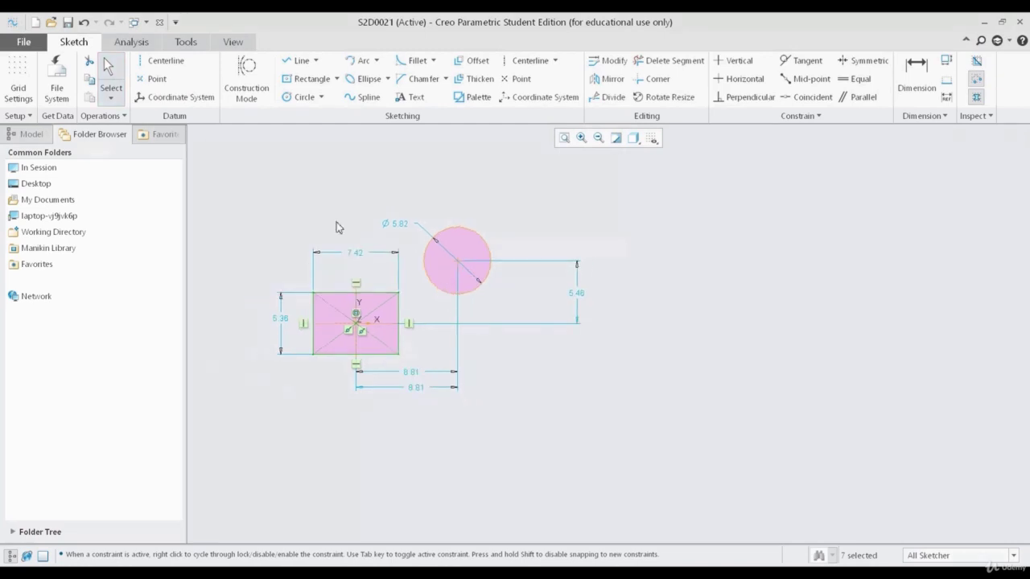
key("Delete")
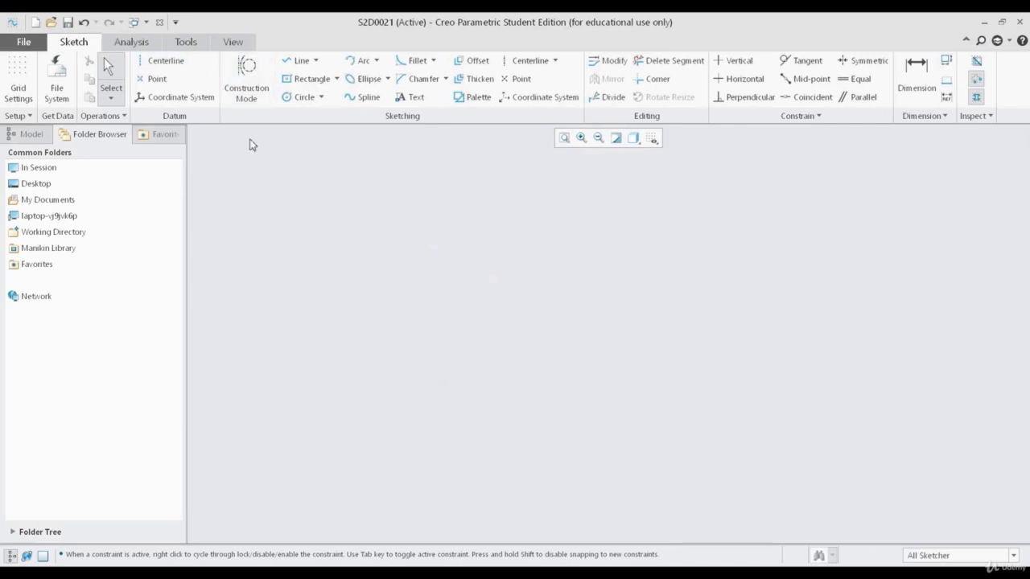
- Create a vertical and a horizontal datum centerline that cross in the middle of the sketch area
left_click(165, 60)
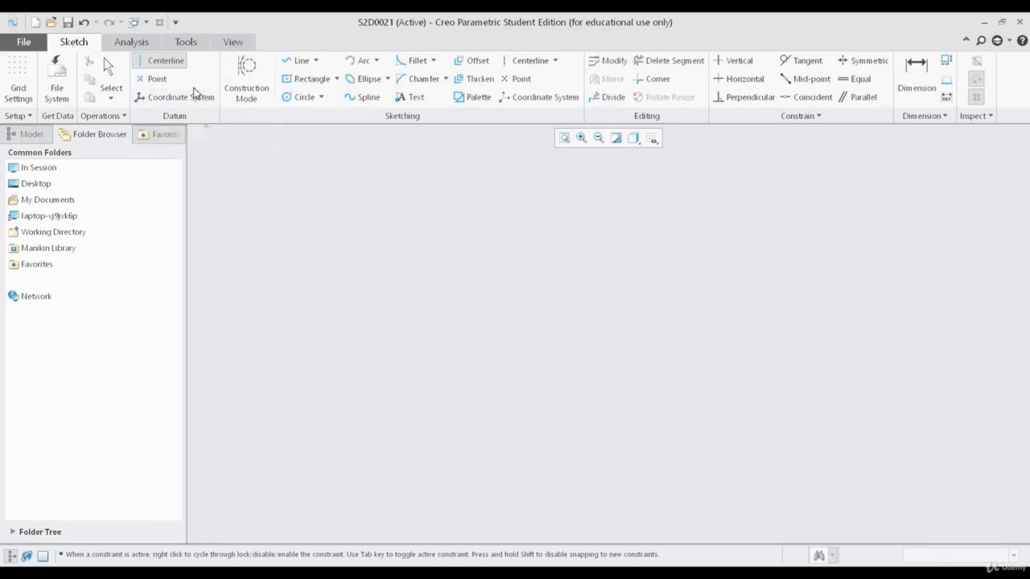
left_click(157, 63)
left_click(543, 275)
left_click(546, 275)
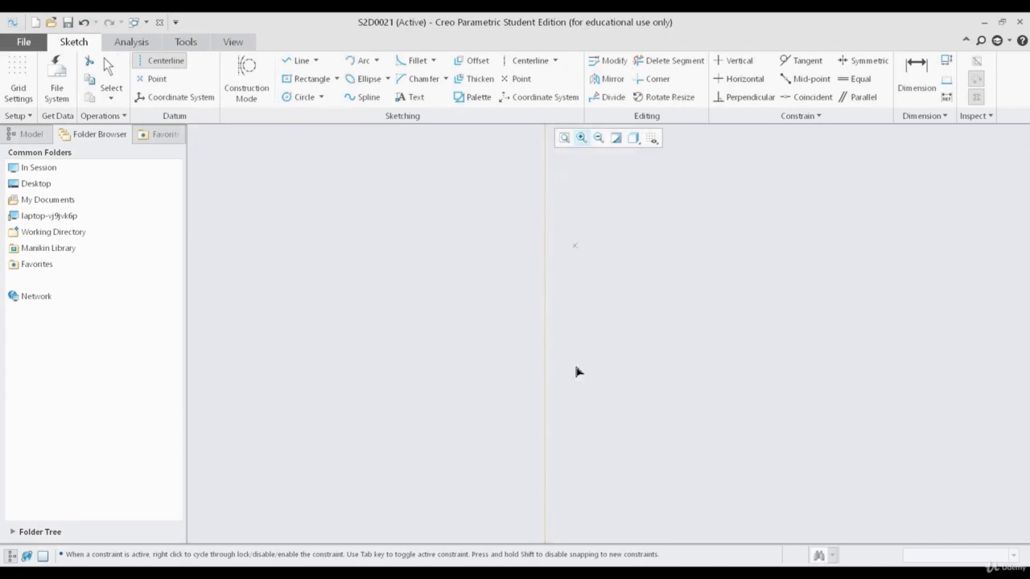
left_click(546, 322)
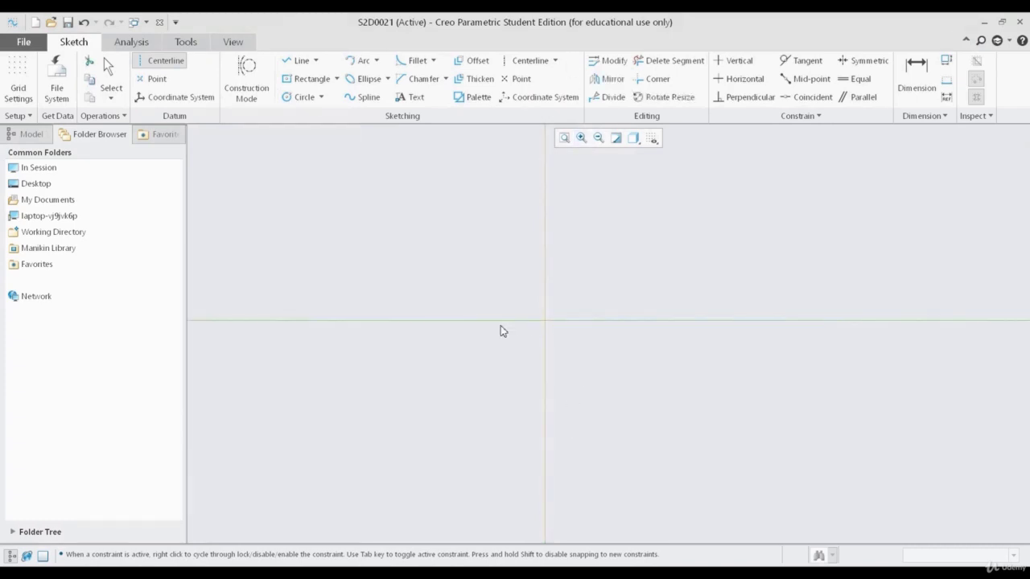
left_click(785, 332)
middle_click(782, 332)
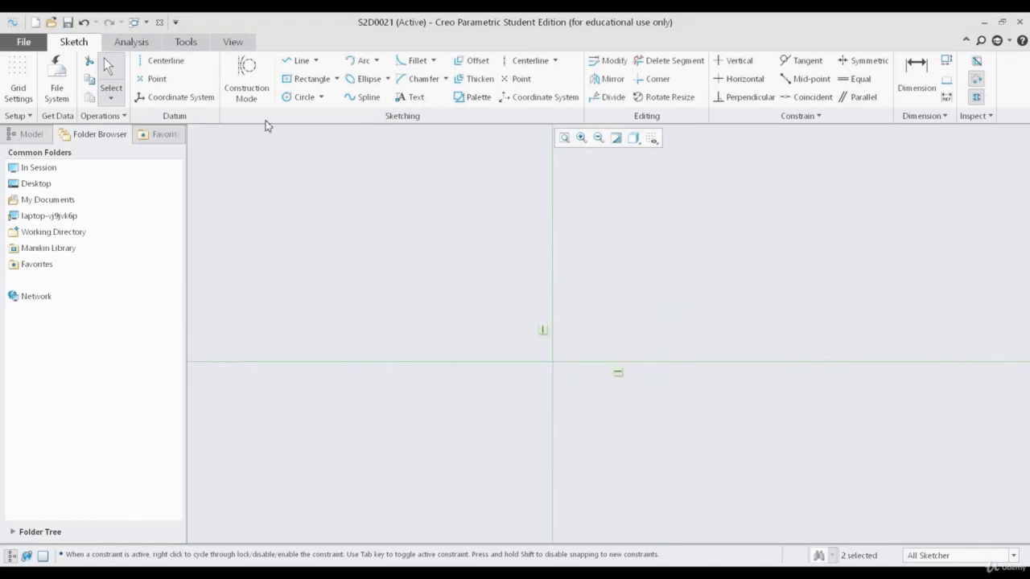
- Add an inclined datum centerline through the intersection of the two centerlines, about 75.46 degrees from the vertical one
left_click(172, 68)
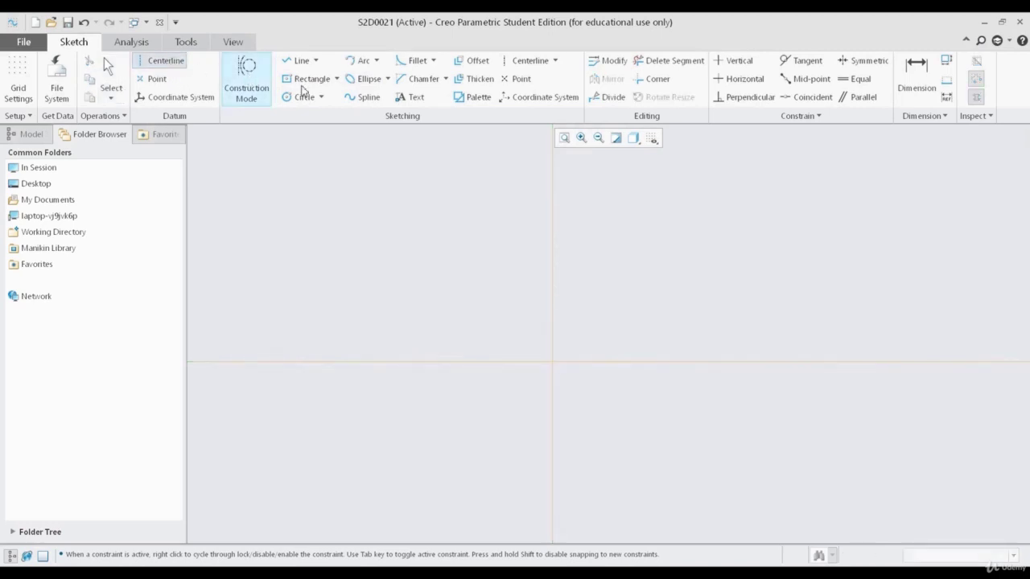
left_click(553, 364)
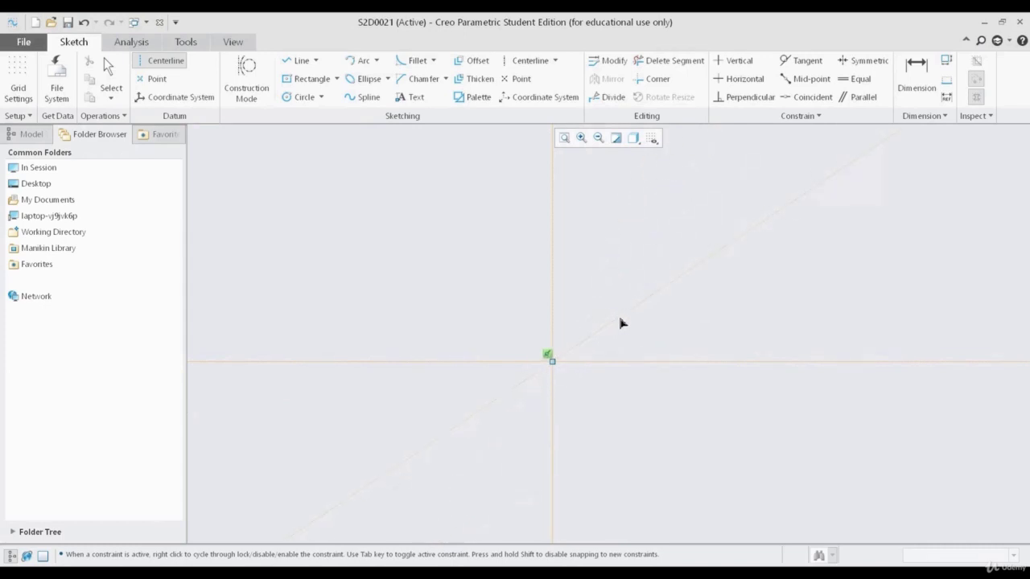
left_click(705, 325)
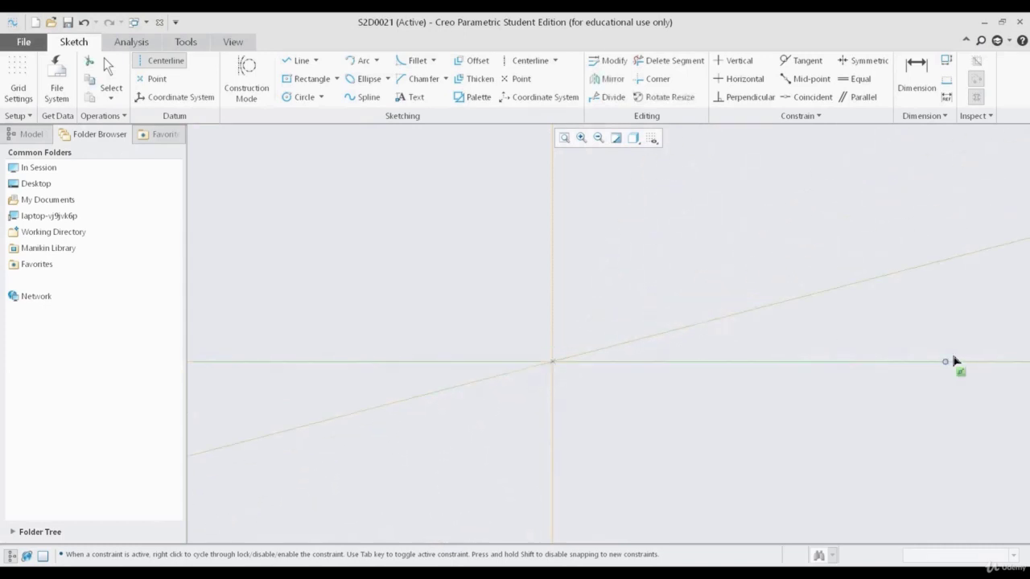
middle_click(952, 361)
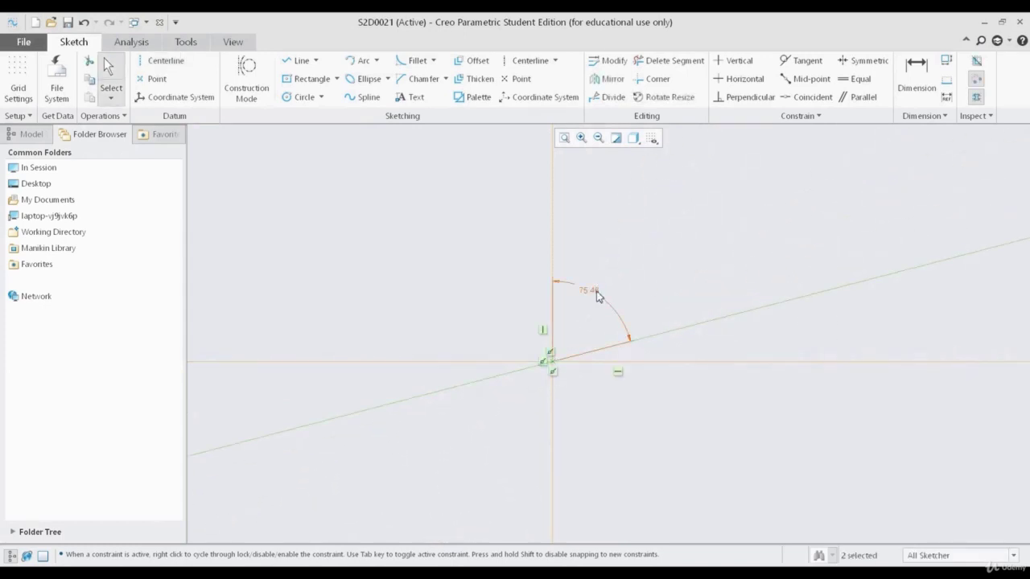
- Move the angle dimension outward and set the angle between the vertical and inclined centerlines to 75 degrees
left_click_drag(596, 296, 657, 283)
double_click(656, 281)
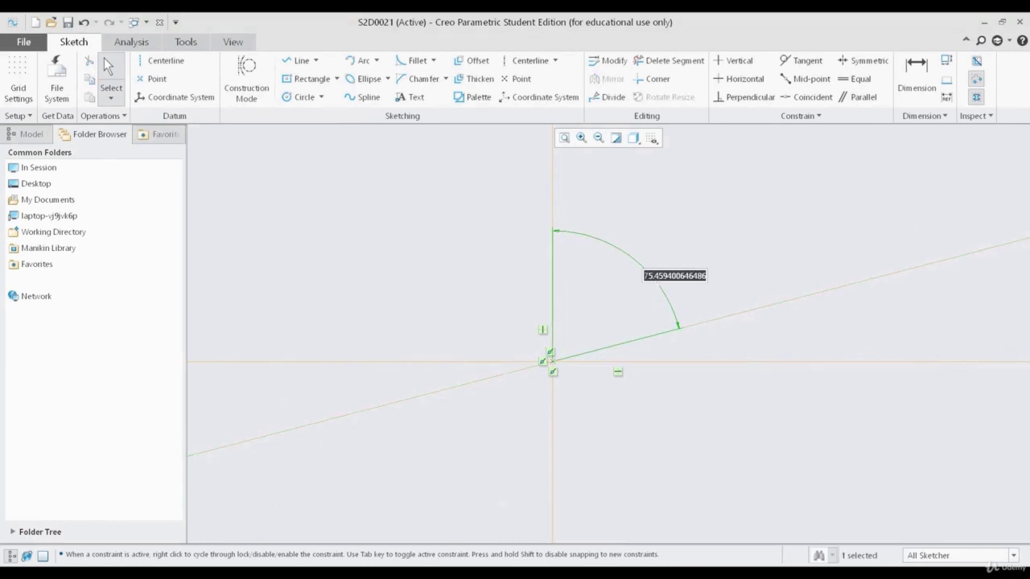
type("75")
key("Return")
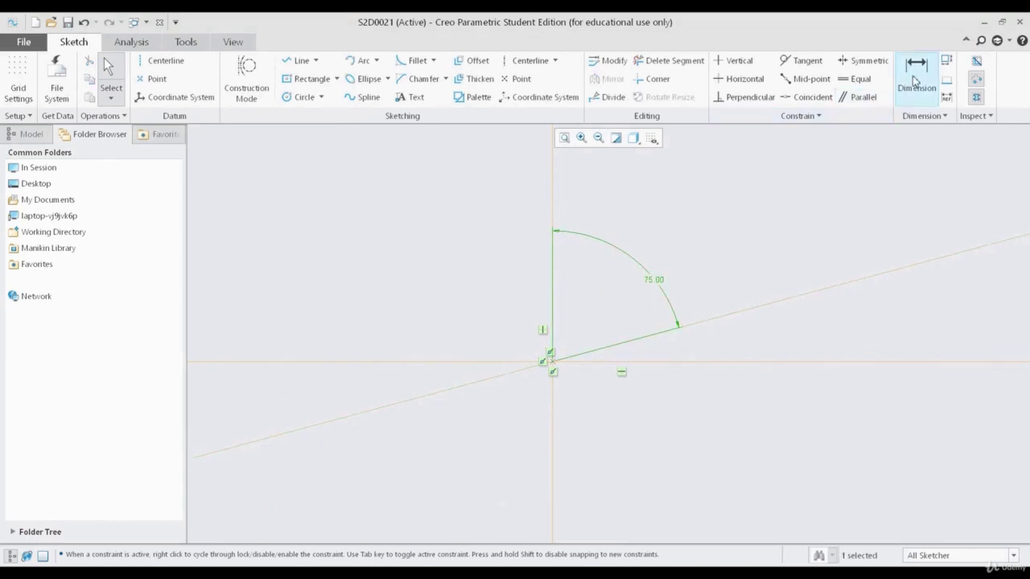
- Dimension the angle between the inclined and horizontal centerlines and delete the conflicting 75-degree dimension
left_click(916, 77)
left_click(793, 301)
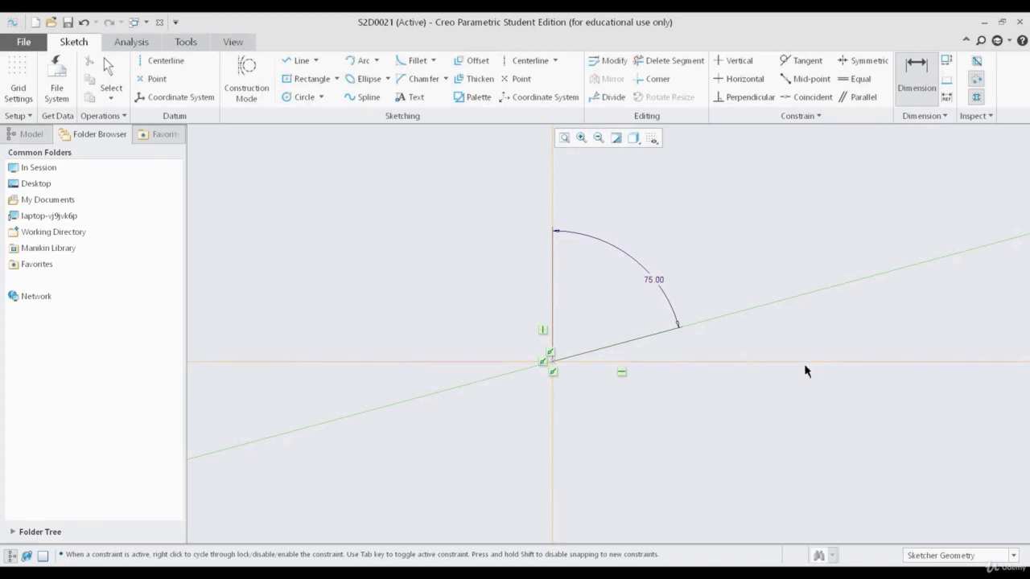
middle_click(855, 320)
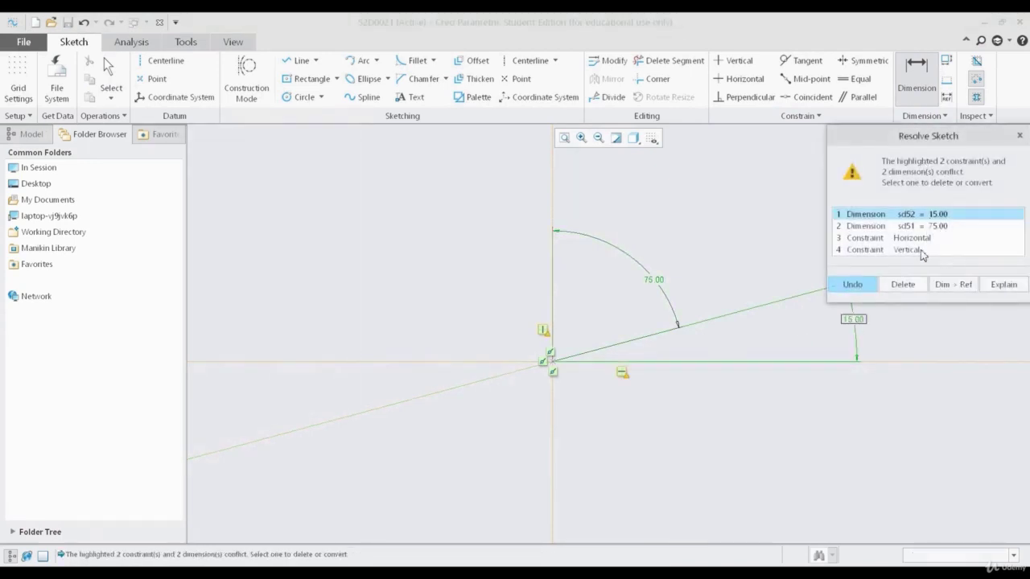
left_click(949, 231)
left_click(903, 285)
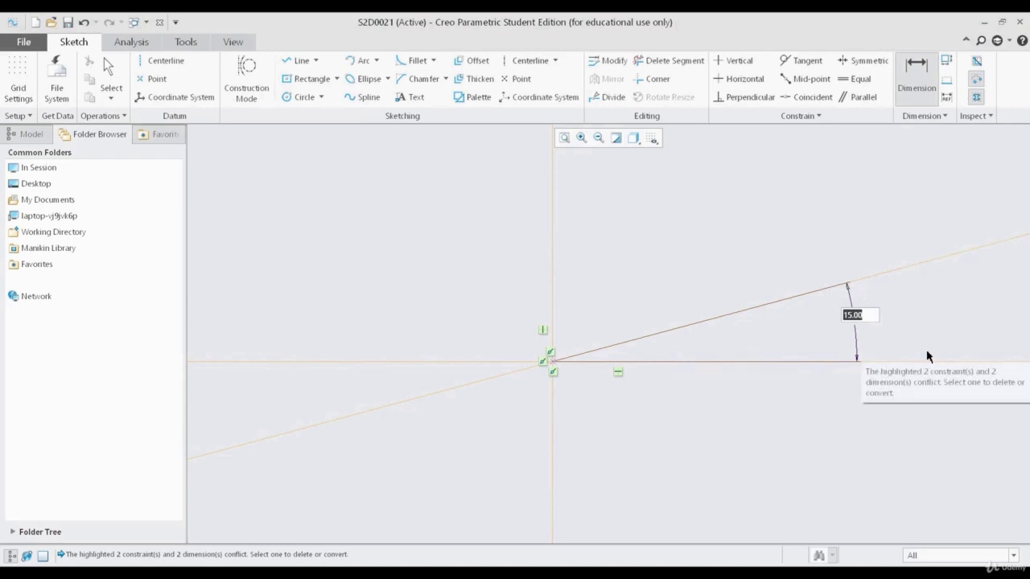
- Set the angle between the inclined and horizontal centerlines to 45 degrees and move its dimension closer to the intersection
type("45")
key("Return")
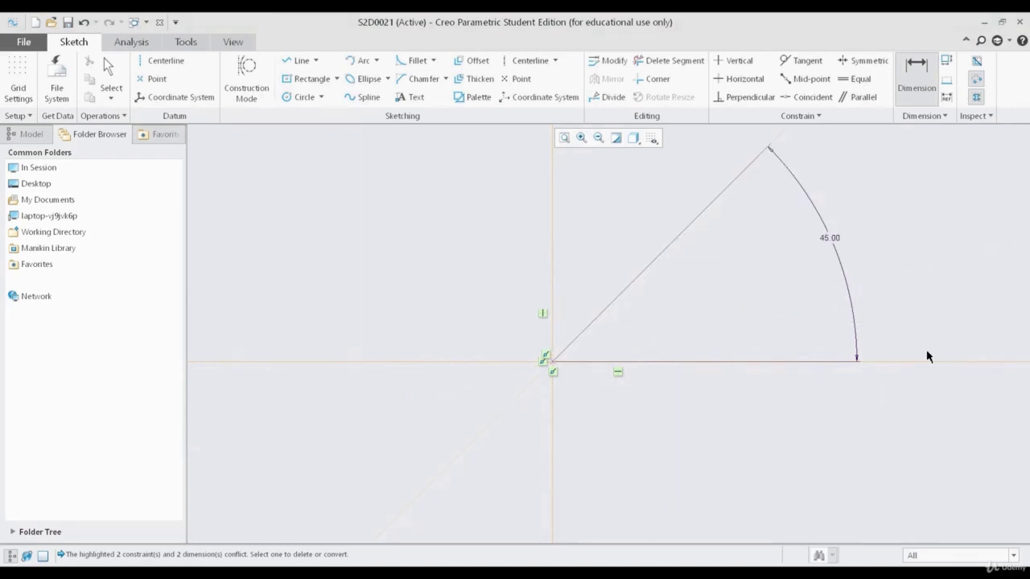
middle_click(732, 298)
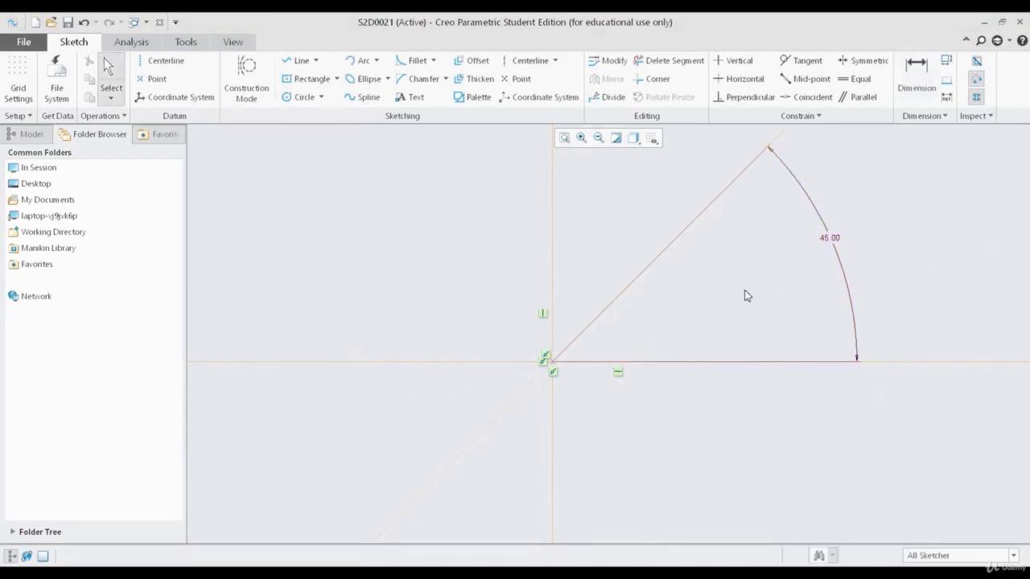
left_click_drag(839, 241, 654, 311)
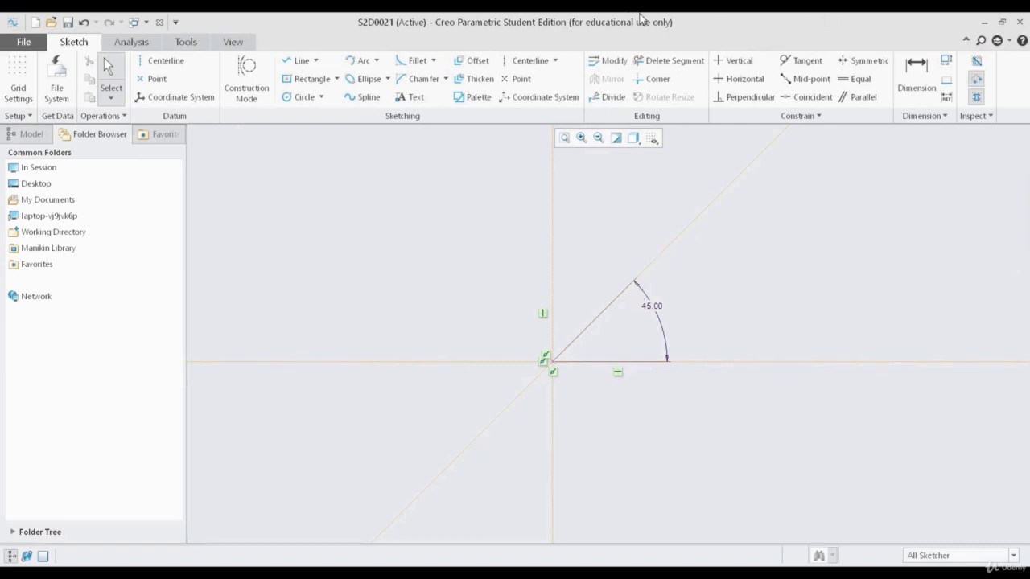
- Sketch three separate circles above the horizontal and left of the vertical centerline, about 25.6, 36.4 and 19.7 in diameter
left_click(299, 98)
left_click(250, 264)
left_click(276, 248)
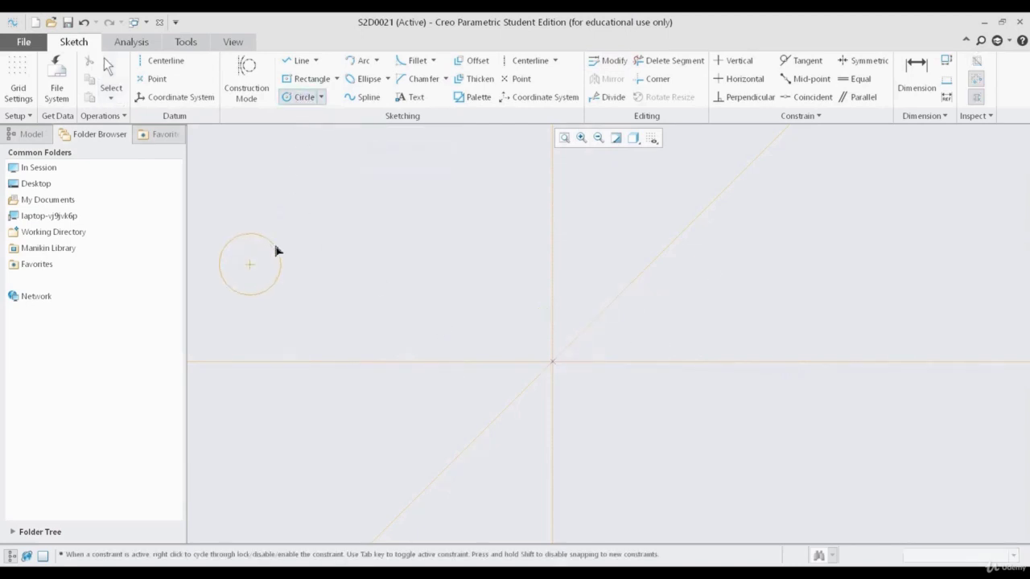
middle_click(293, 218)
left_click(304, 98)
left_click(320, 215)
left_click(361, 206)
middle_click(361, 206)
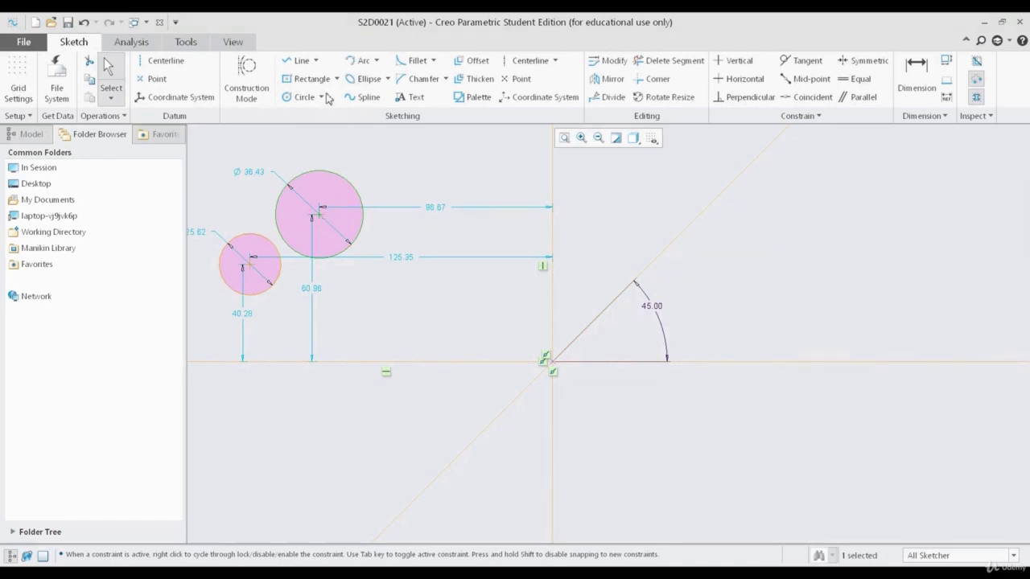
left_click(300, 97)
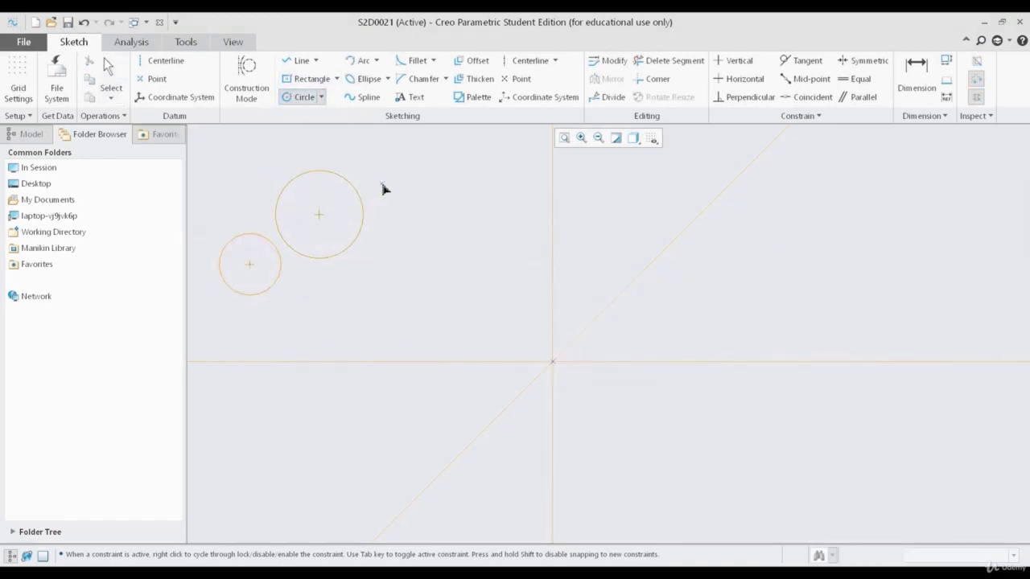
left_click(387, 184)
left_click(397, 160)
middle_click(397, 166)
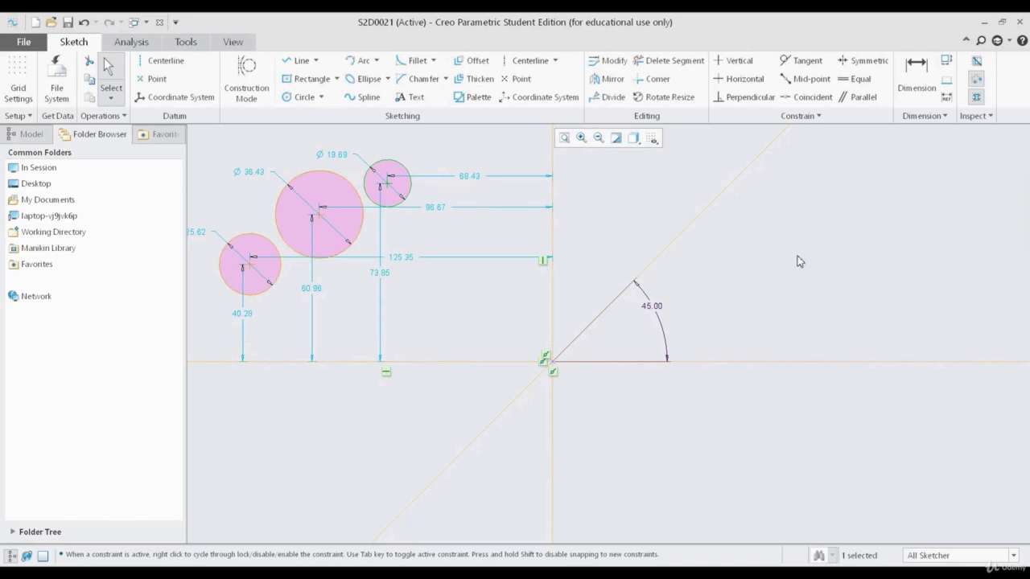
- Move the 45-degree dimension nearer the intersection and sketch a circle centered on the inclined centerline, equal to the smallest circle
scroll(603, 264, "down", 2)
middle_click_drag(689, 274, 582, 387, "shift")
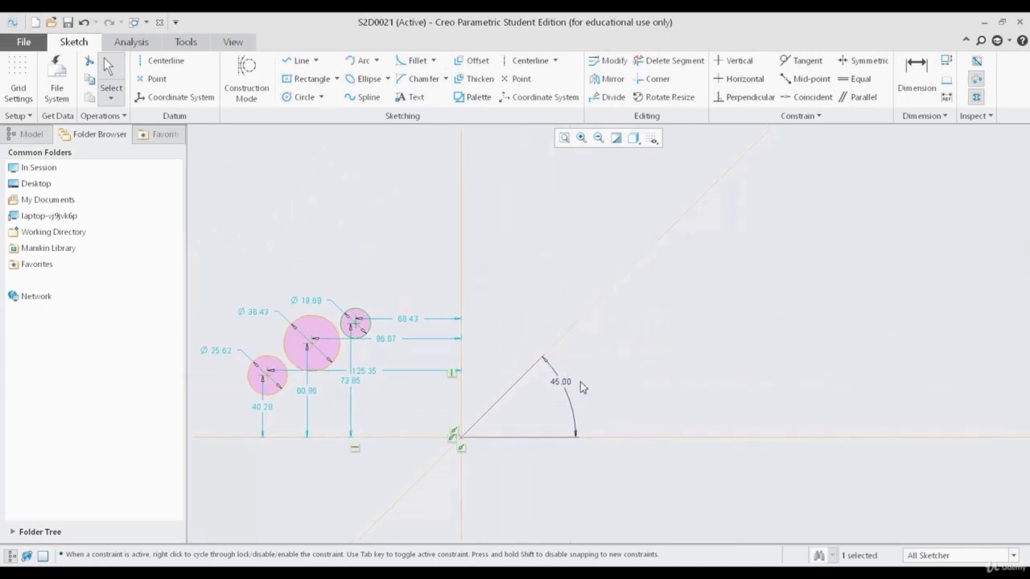
left_click_drag(561, 381, 520, 412)
left_click(302, 96)
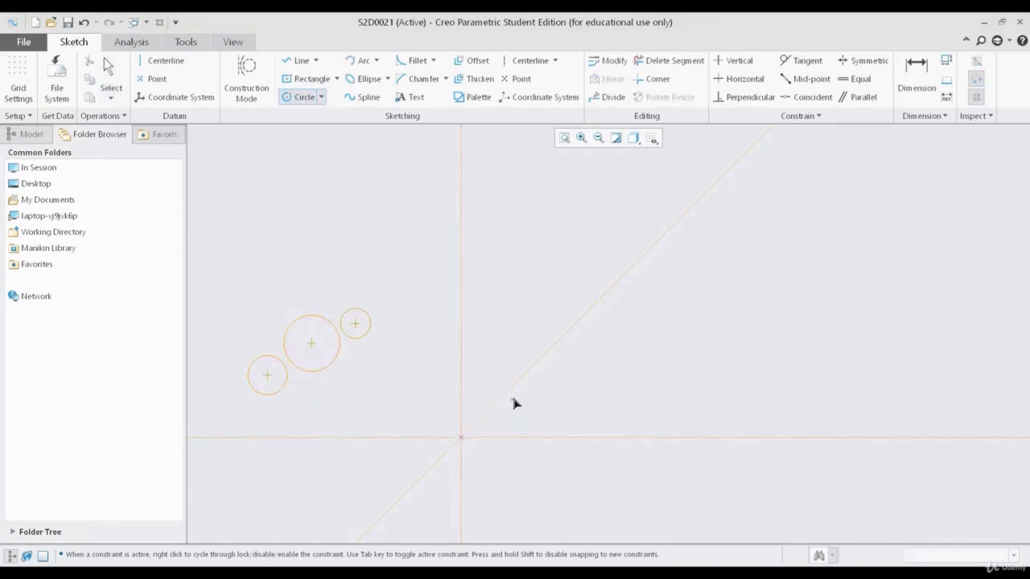
left_click(517, 387)
middle_click(563, 368)
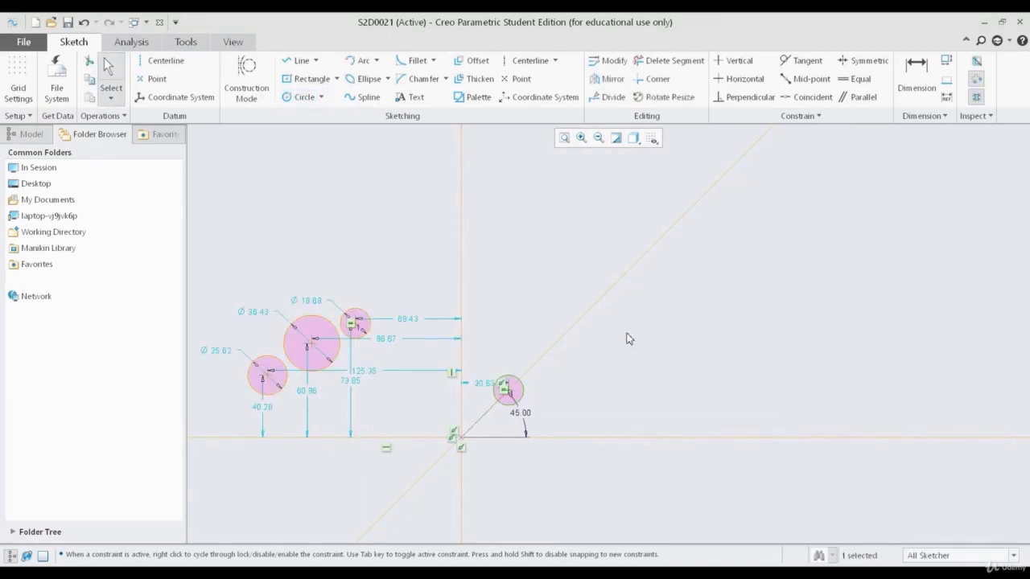
- Sketch two more circles centered on the inclined centerline, one equal to the 36.43 circle and one about 46.6 in diameter
left_click(297, 97)
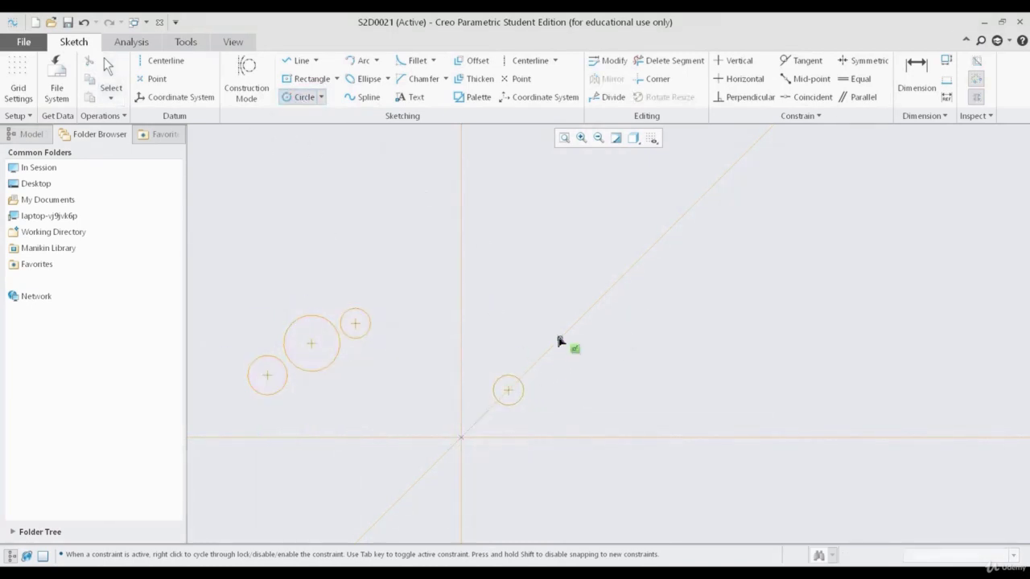
left_click(542, 356)
left_click(576, 336)
middle_click(609, 330)
left_click(623, 285)
middle_click(624, 288)
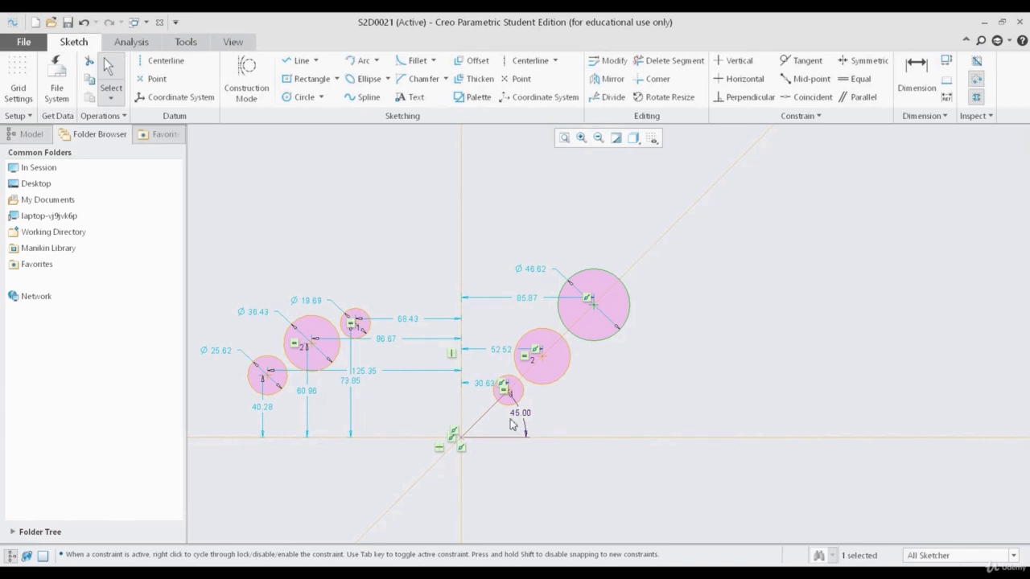
key("ctrl+a")
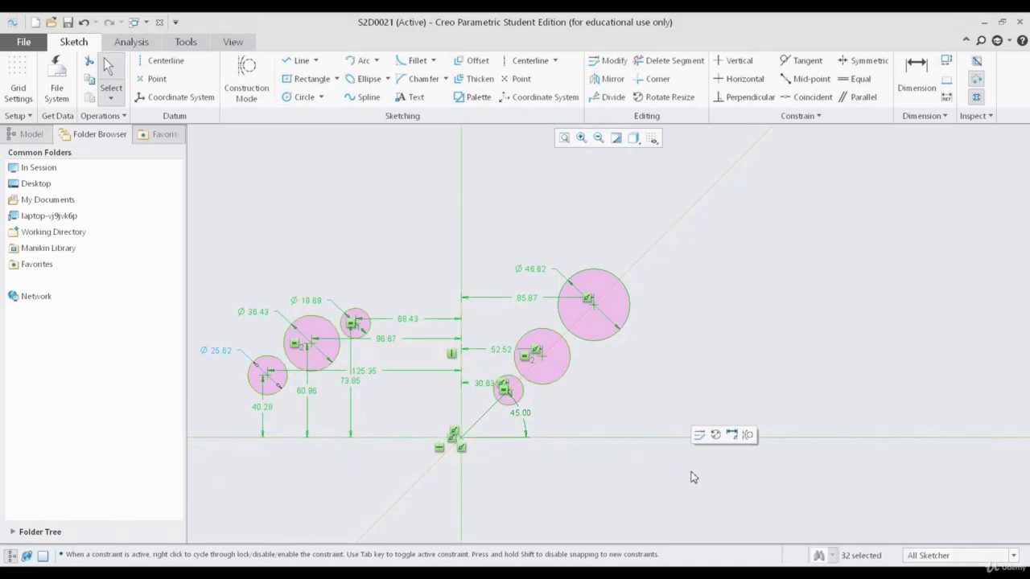
left_click(848, 322)
- Create a second horizontal datum centerline below the first and set the distance between them to 120
scroll(440, 340, "down", 4)
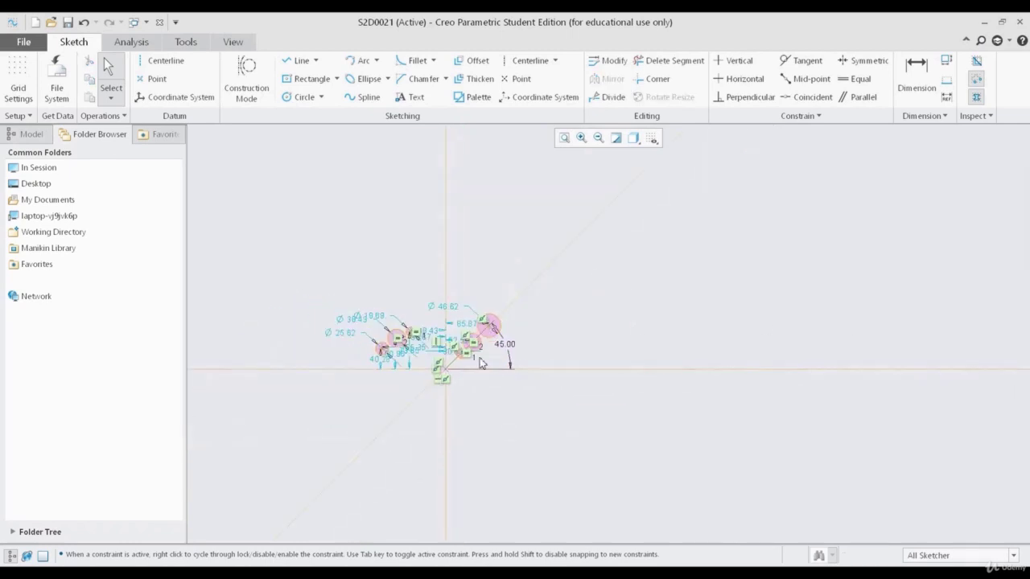
scroll(475, 354, "up", 2)
scroll(441, 370, "up", 3)
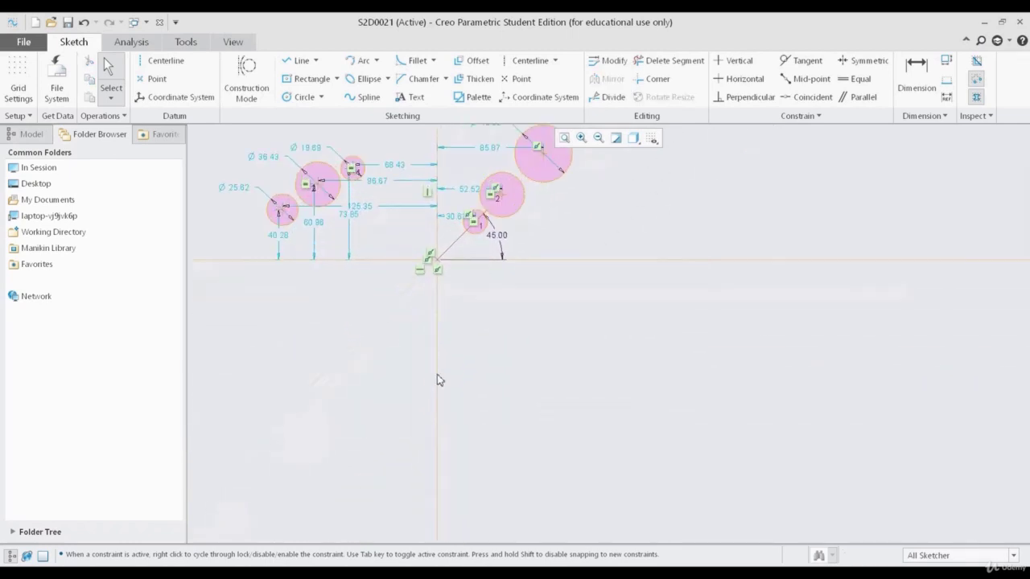
scroll(441, 374, "up", 3)
middle_click_drag(462, 368, 526, 354, "shift")
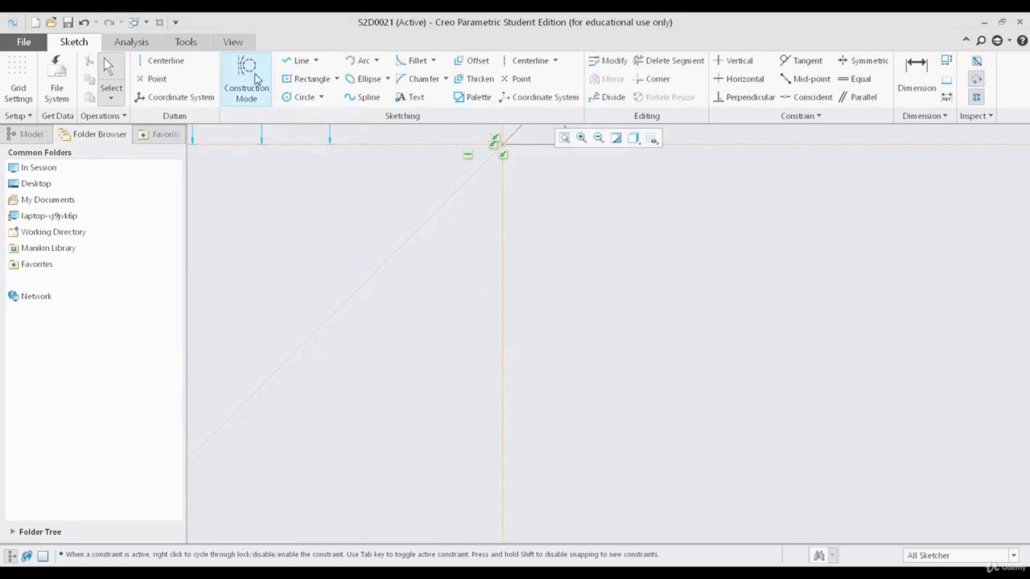
left_click(164, 62)
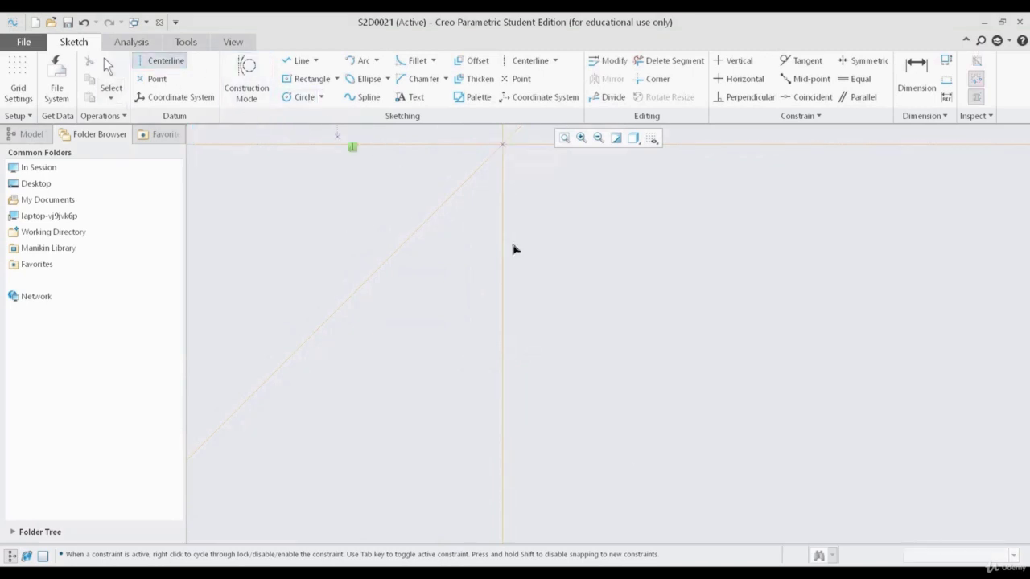
left_click(507, 435)
left_click(591, 436)
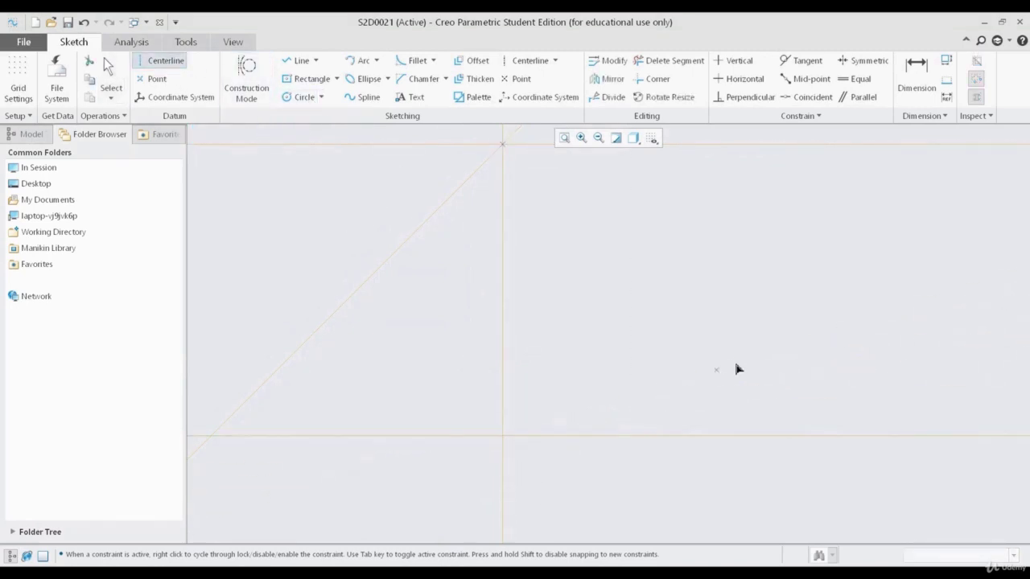
middle_click(736, 368)
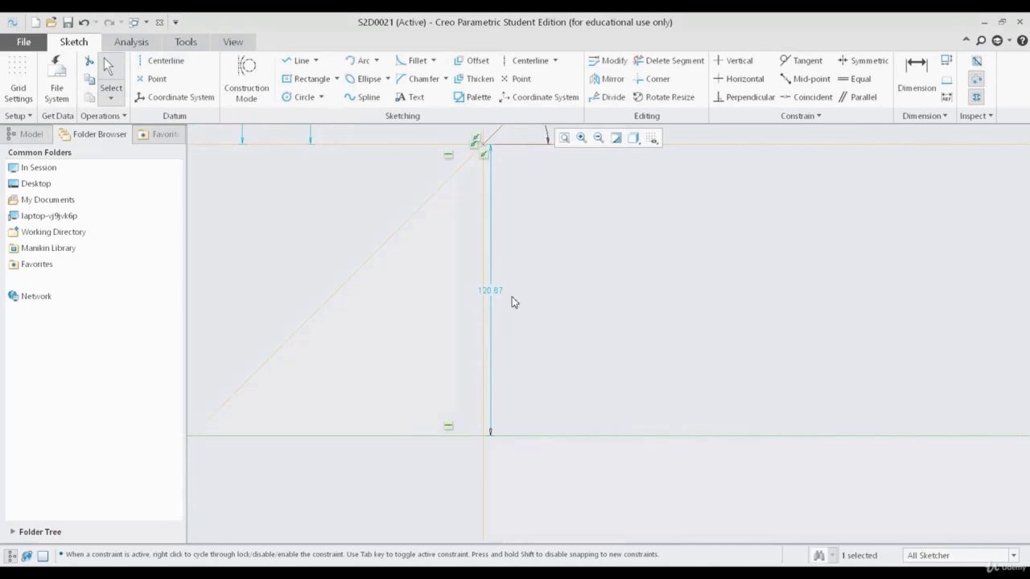
left_click_drag(489, 310, 911, 325)
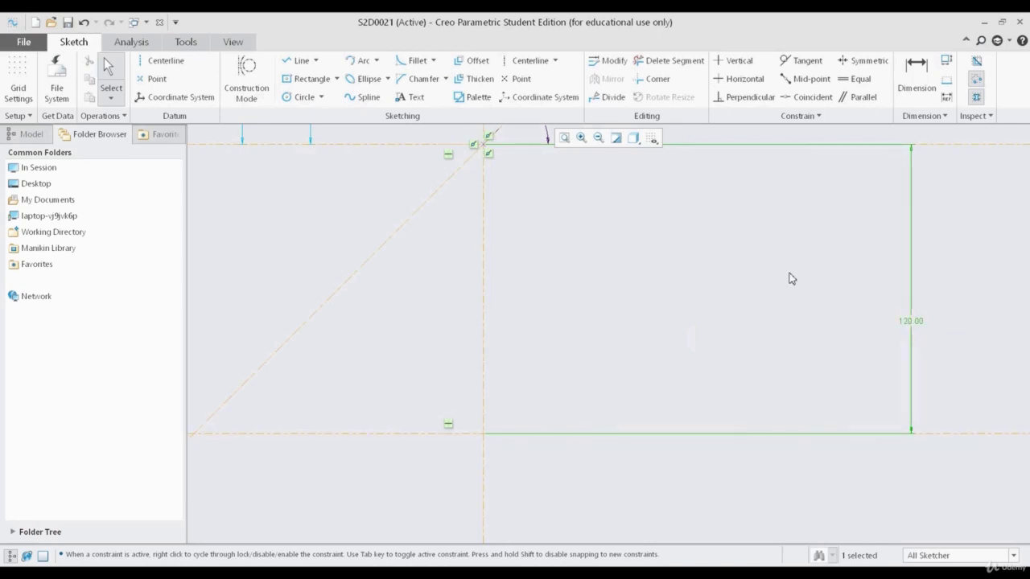
left_click(822, 278)
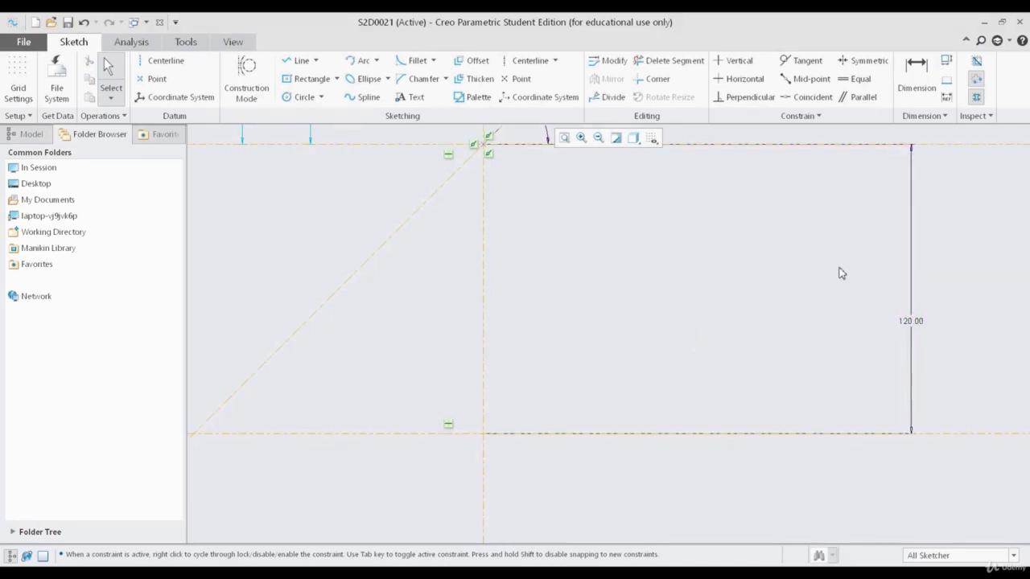
- Sketch a corner rectangle about 51.7 by 54.8, symmetric about the vertical centerline with its base on the lower horizontal centerline
left_click(322, 82)
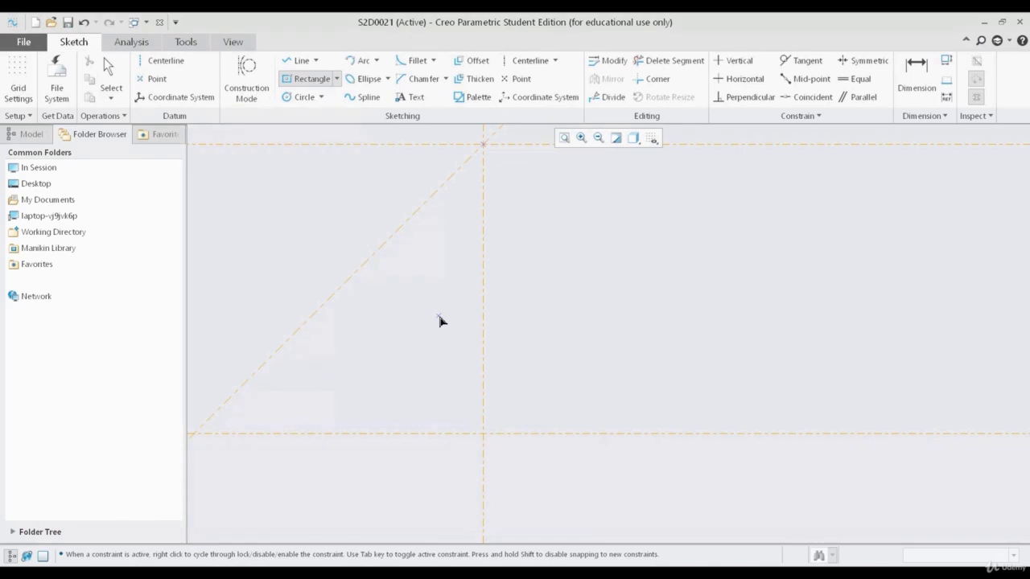
left_click(337, 79)
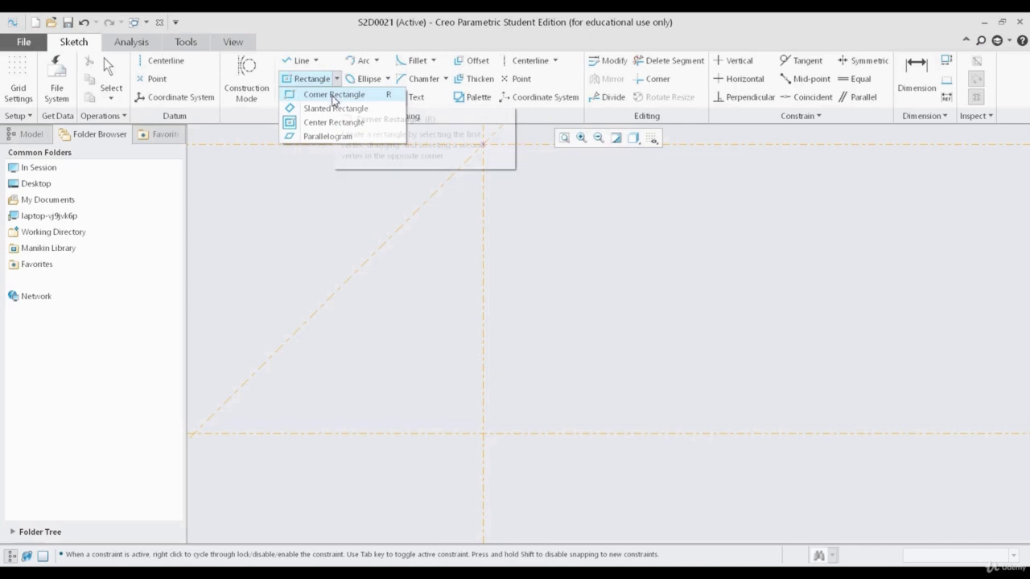
left_click(333, 95)
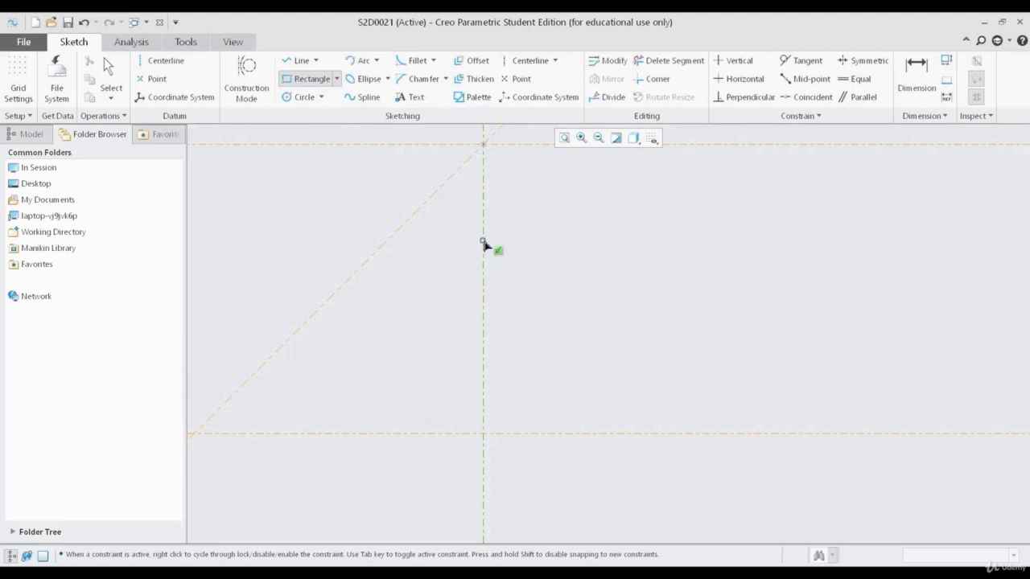
left_click(420, 301)
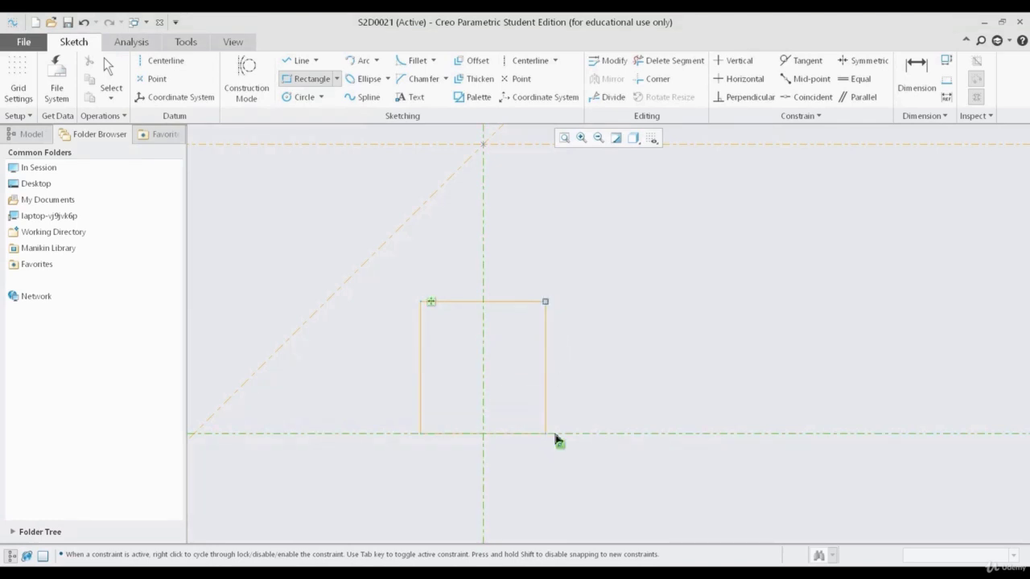
left_click(545, 439)
middle_click(629, 367)
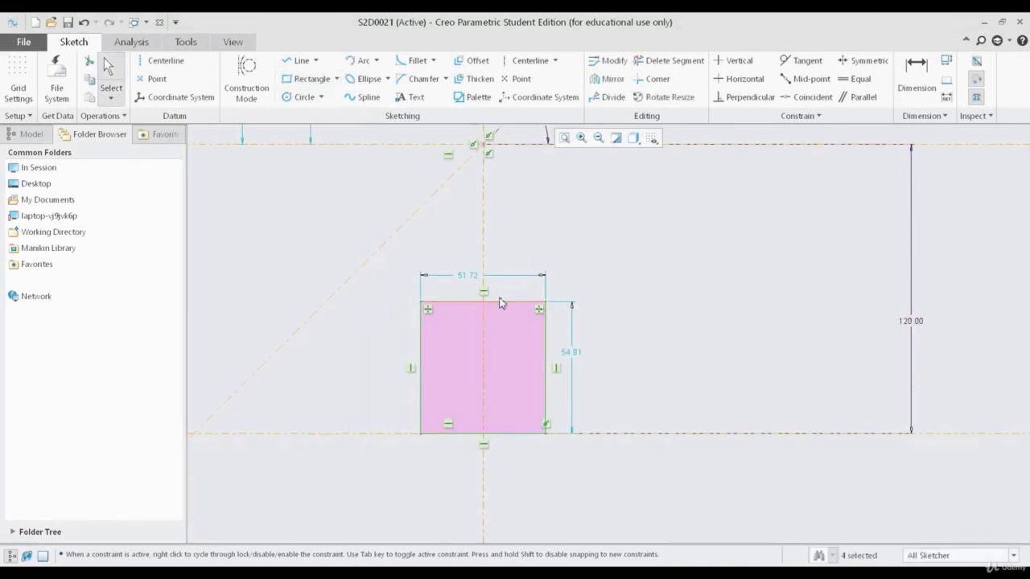
- Set the rectangle's width to 25
double_click(470, 277)
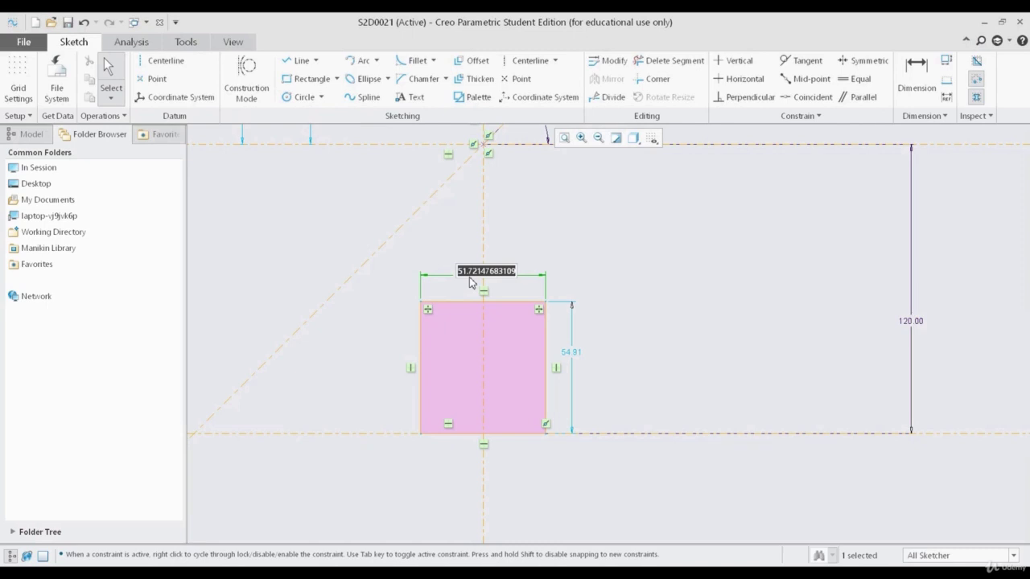
type("25")
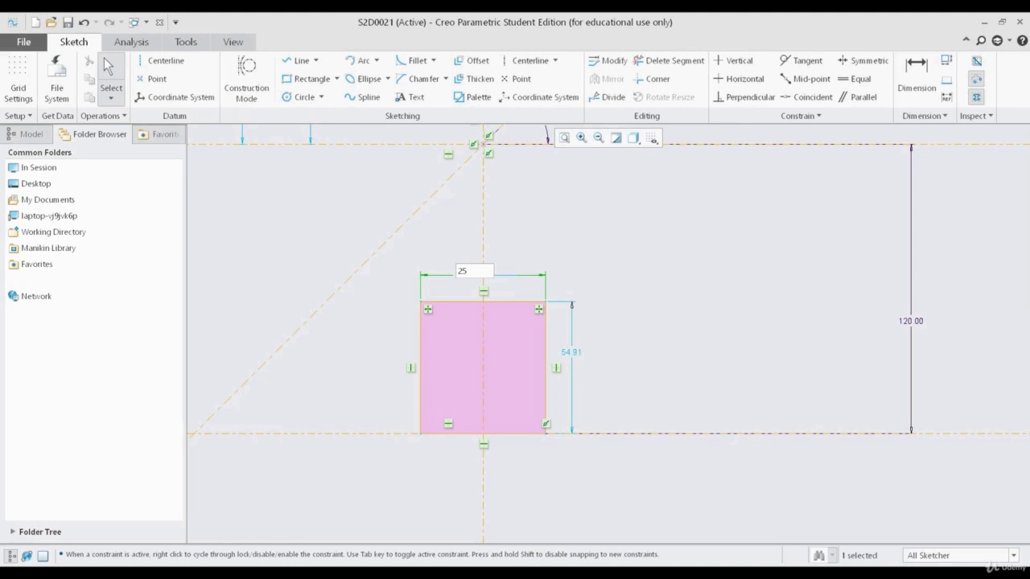
key("Return")
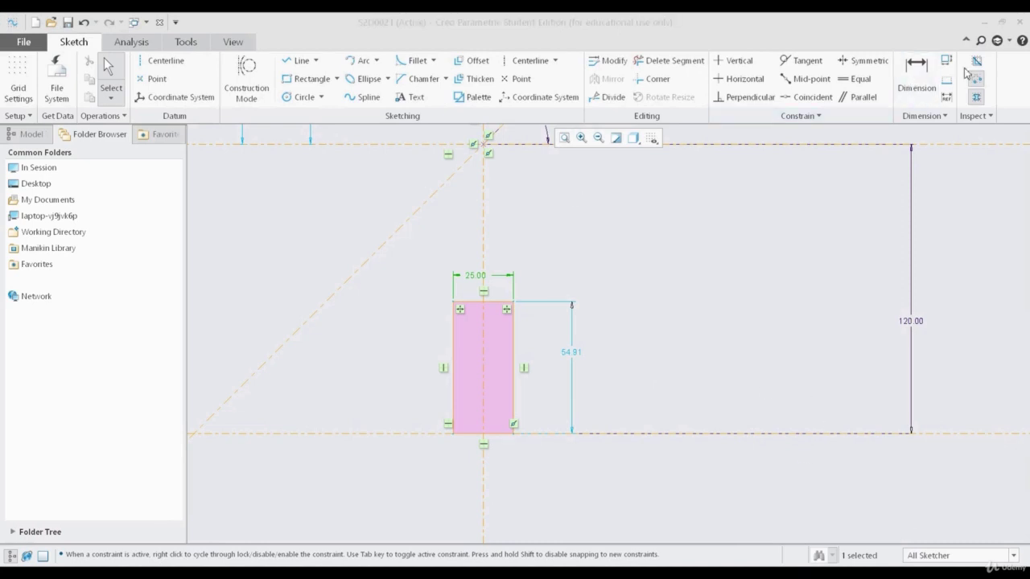
- Create a vertical datum centerline about 102.8 from the rectangle's right edge
middle_click_drag(719, 283, 618, 276, "shift")
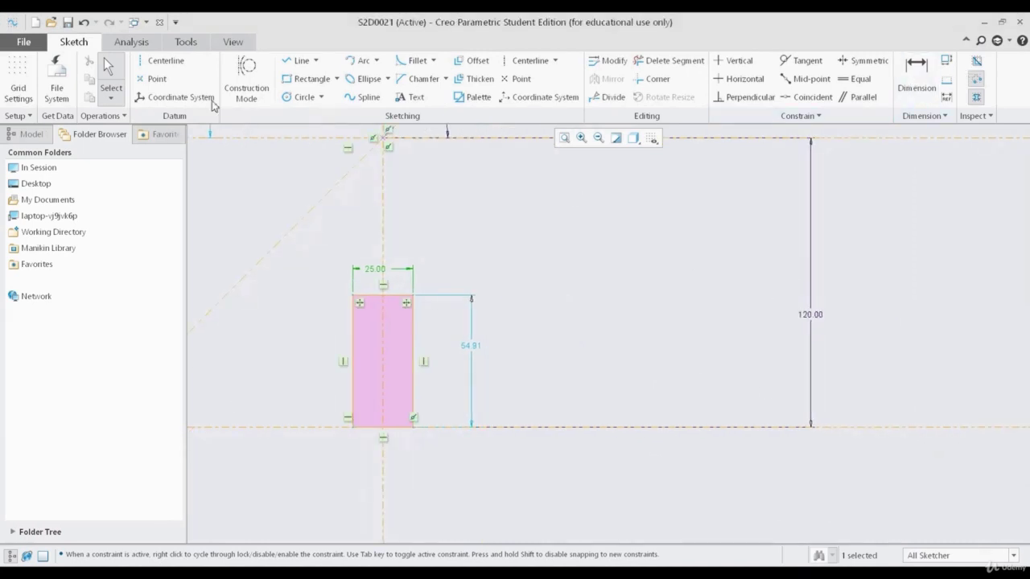
left_click(161, 60)
left_click(660, 428)
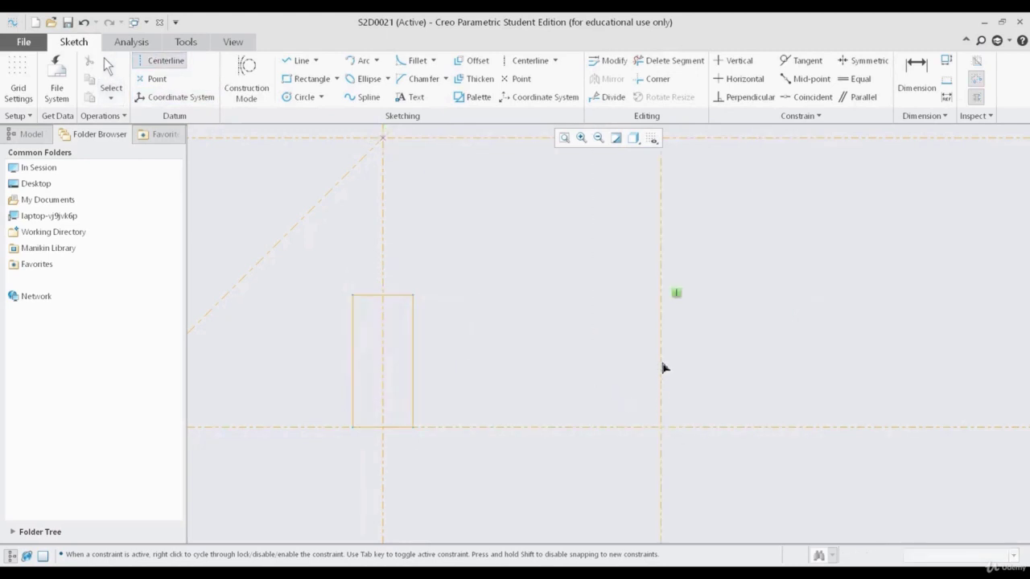
left_click(664, 368)
middle_click(775, 309)
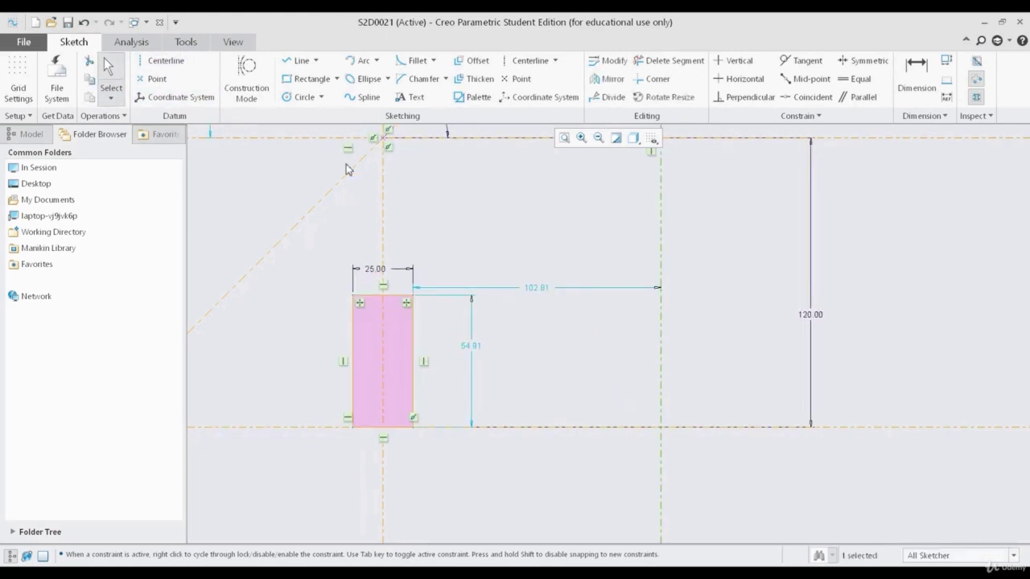
- Sketch a corner rectangle about 49.1 by 51.4 across the second vertical centerline, with its base on the lower horizontal centerline
left_click(304, 78)
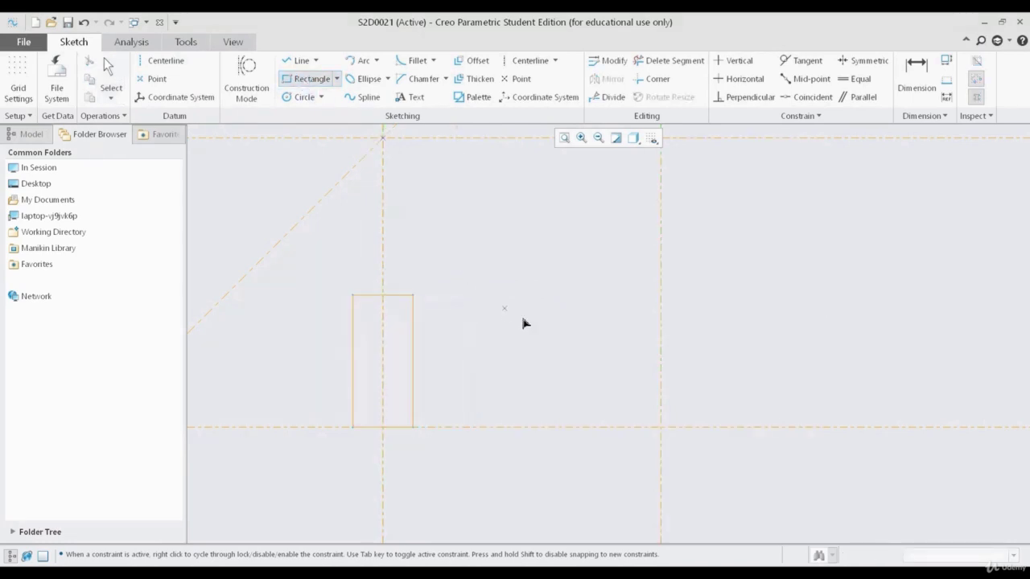
left_click(628, 304)
left_click(735, 404)
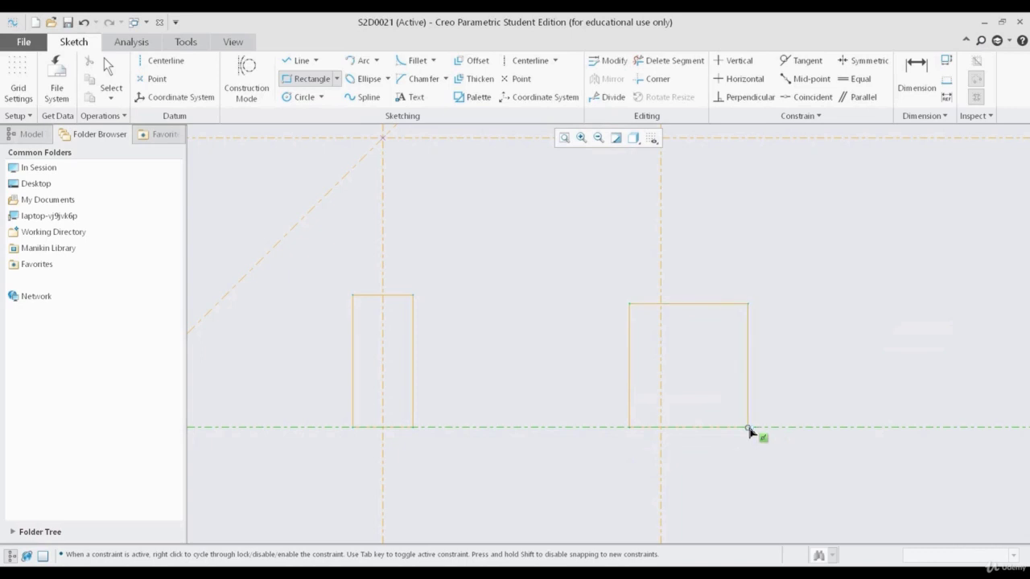
left_click(748, 427)
middle_click(812, 368)
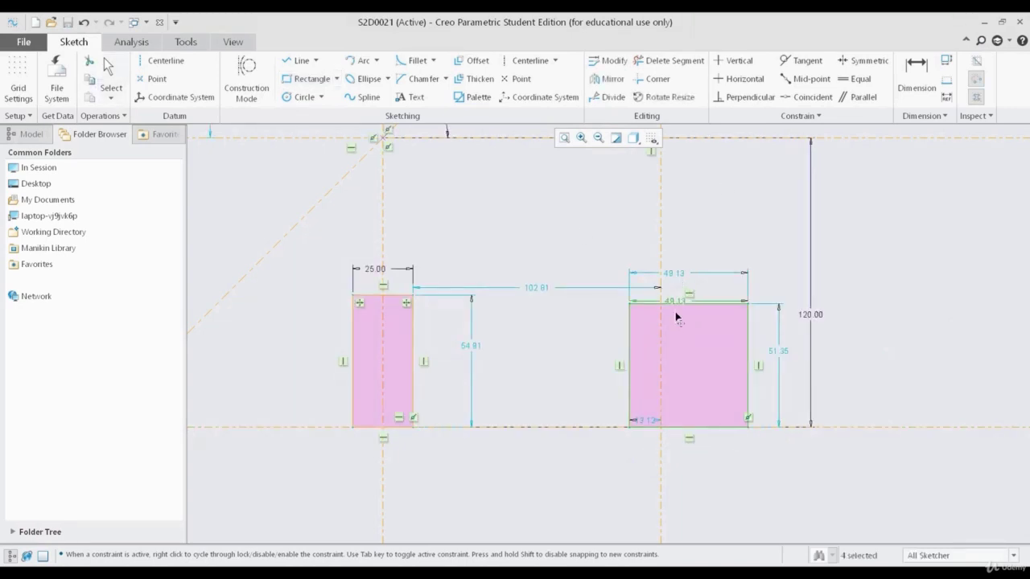
- Move the new rectangle's width dimension higher above it and set the width to 25
left_click_drag(682, 270, 686, 254)
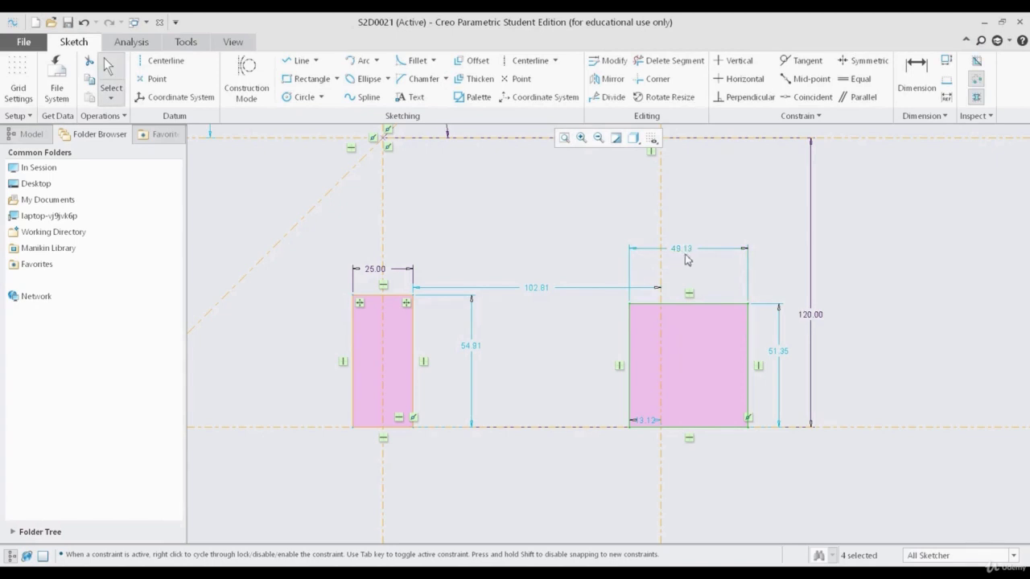
double_click(689, 251)
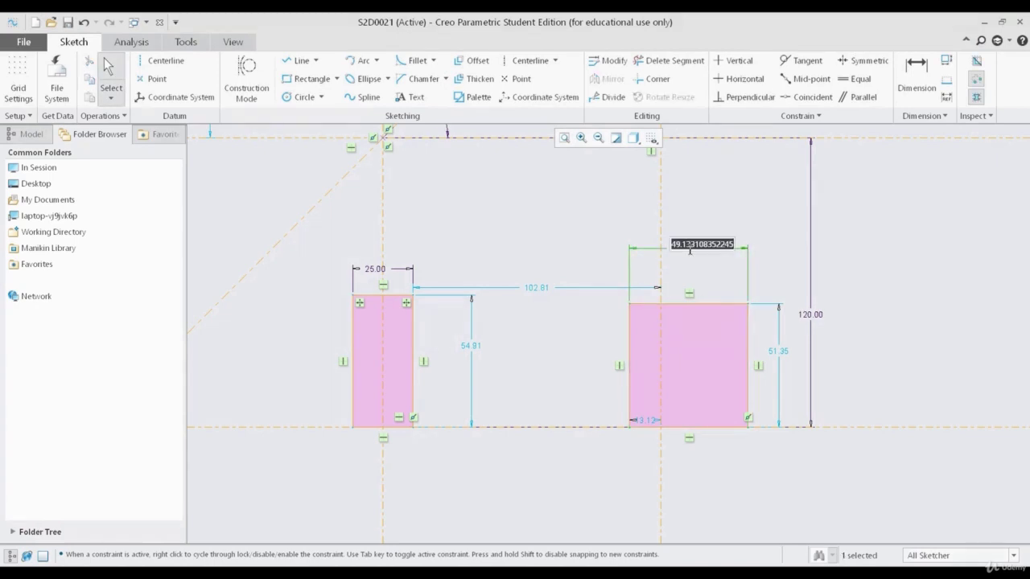
type("25")
key("Return")
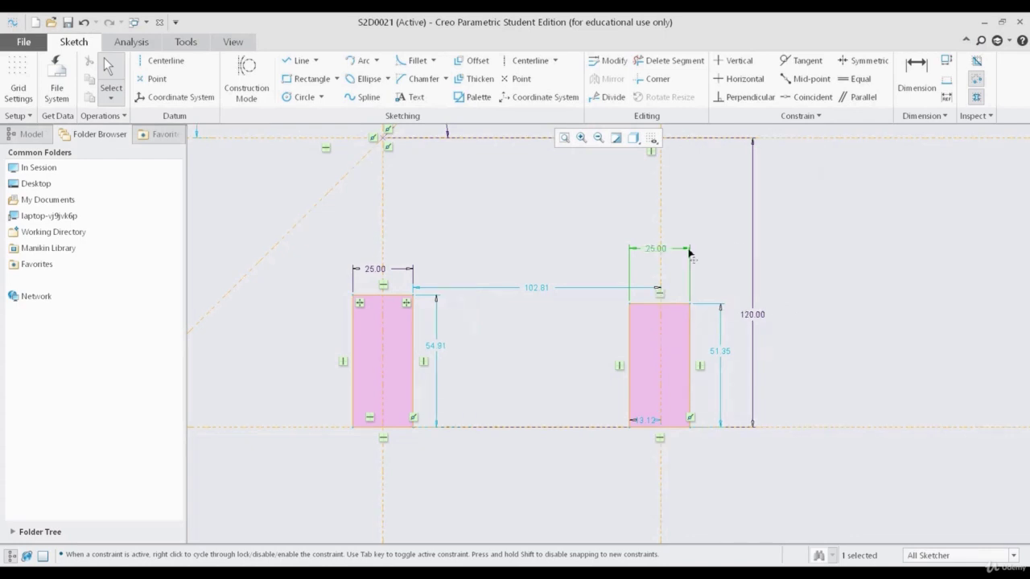
- Set the width of the rectangle on the second vertical centerline to 55
left_click(658, 256)
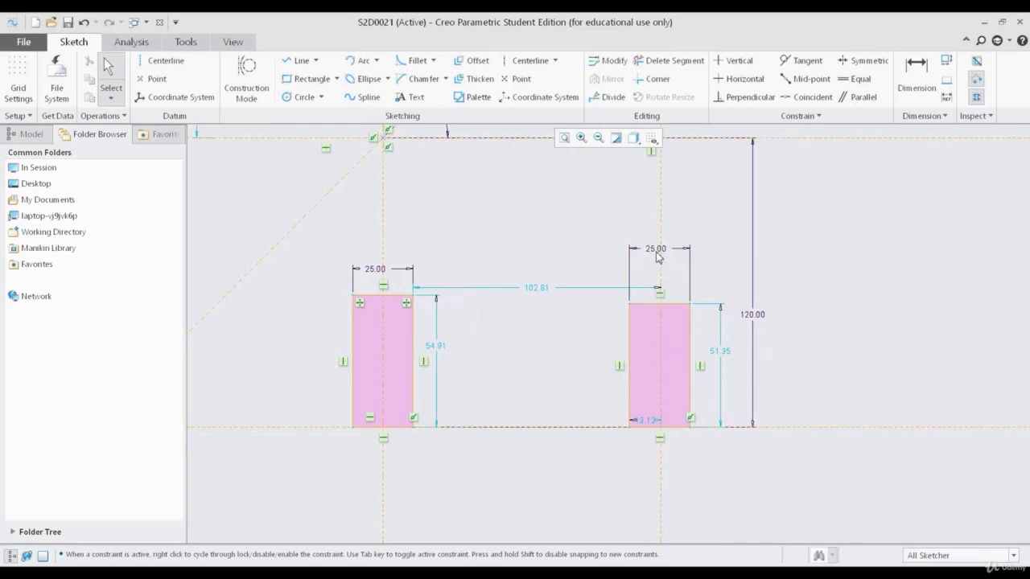
double_click(658, 254)
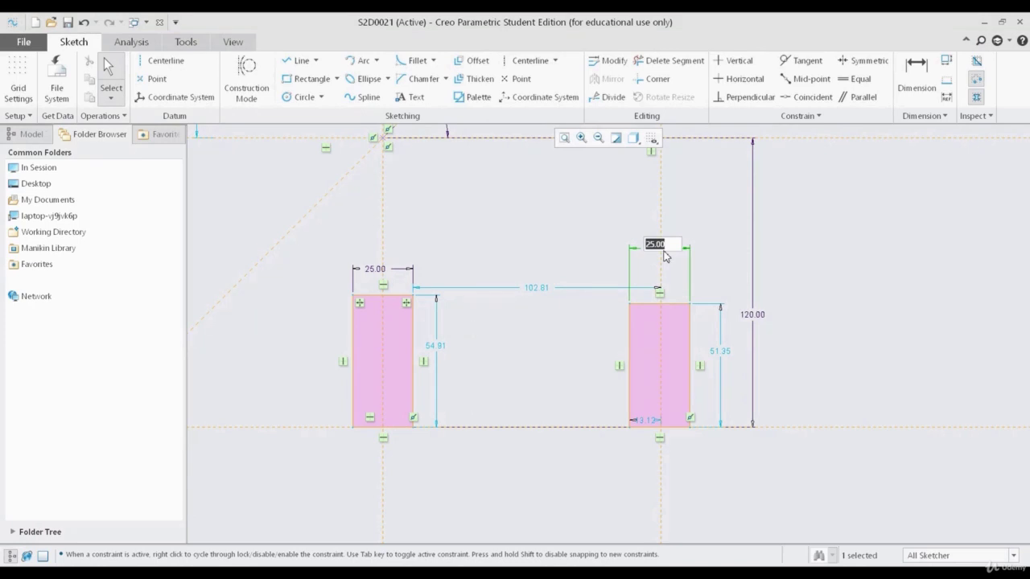
type("55")
key("Return")
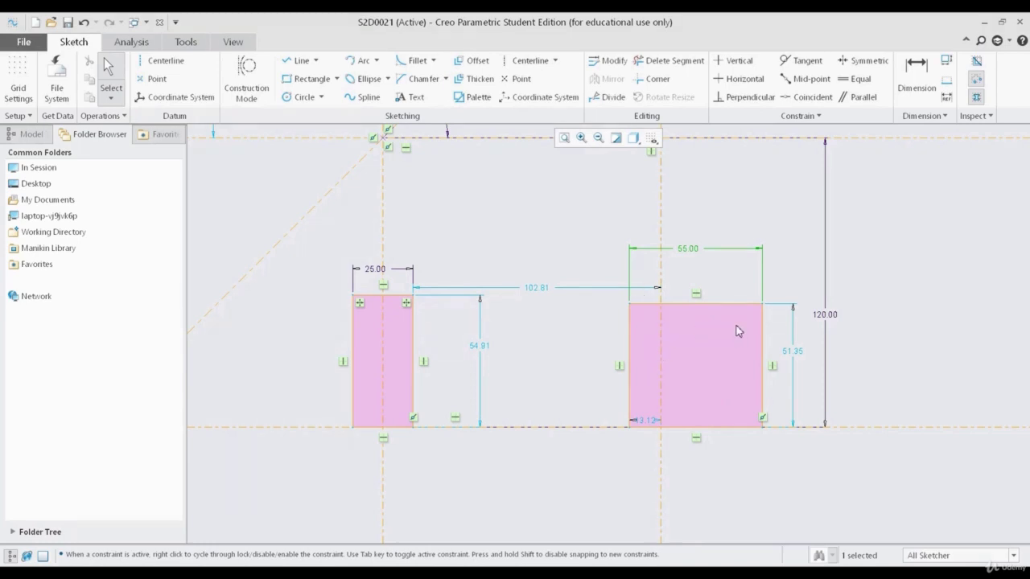
- Set the width of the rectangle on the first vertical centerline to 55 and move its dimension further above it
left_click(383, 272)
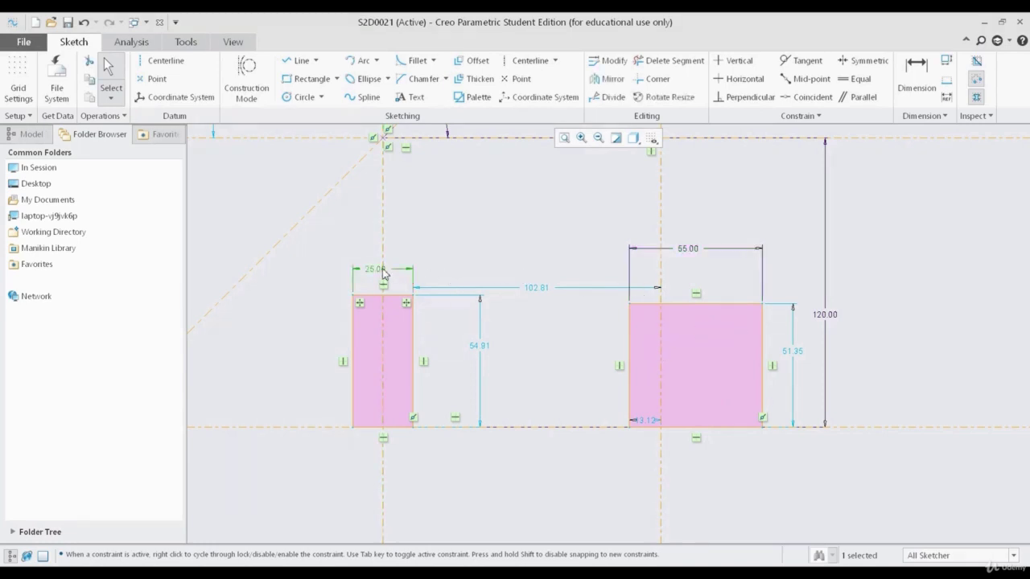
double_click(383, 272)
type("55")
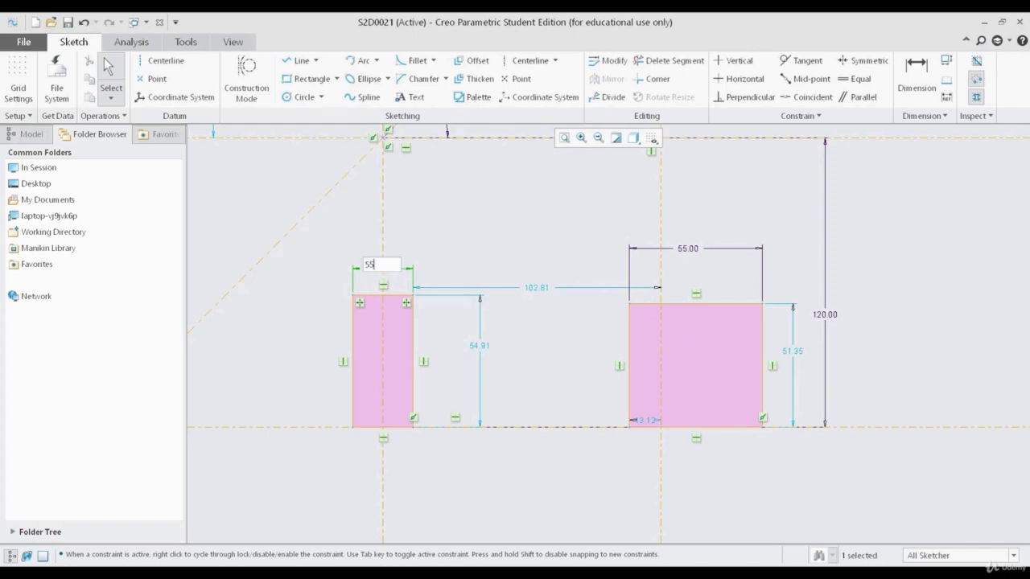
key("Return")
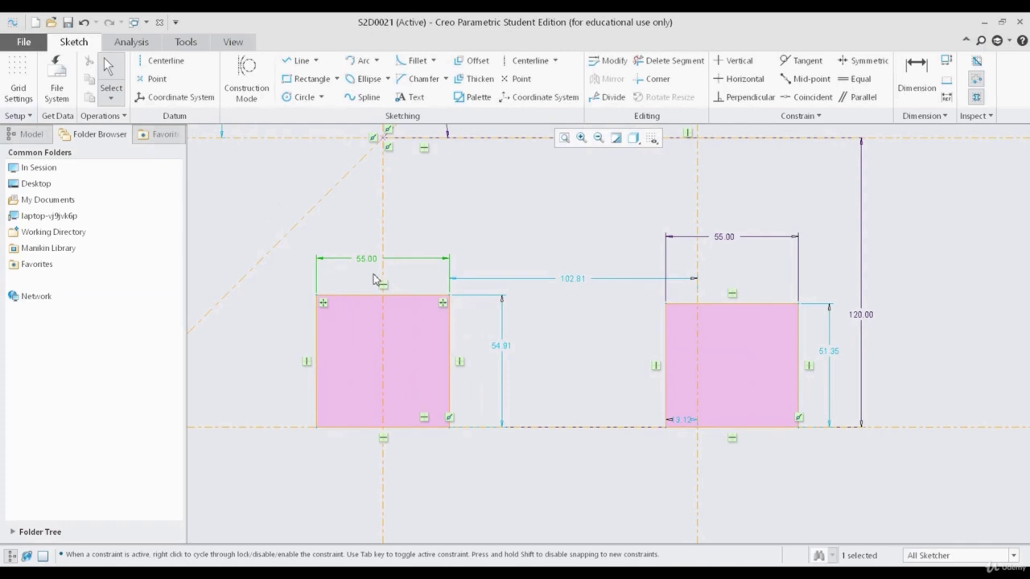
left_click_drag(374, 263, 394, 237)
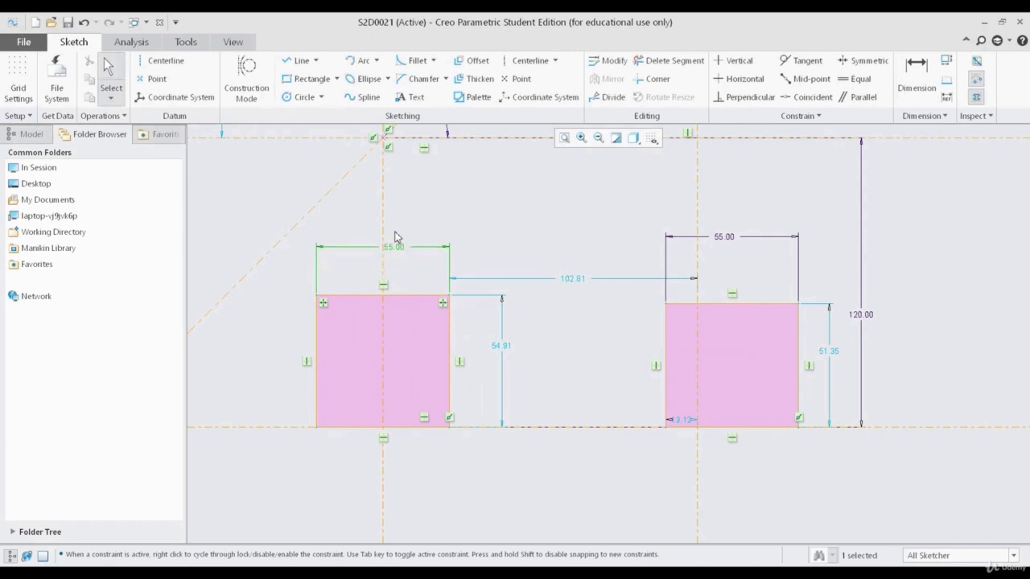
- Sketch a rectangle about 171.1 by 77.2, symmetric about the lower horizontal centerline and about 153.7 right of the second rectangle
mouse_move(576, 301)
middle_mouse_down("ctrl")
mouse_move(586, 344)
mouse_move(572, 354)
mouse_move(416, 361)
mouse_move(340, 391)
mouse_move(385, 416)
middle_mouse_up("ctrl")
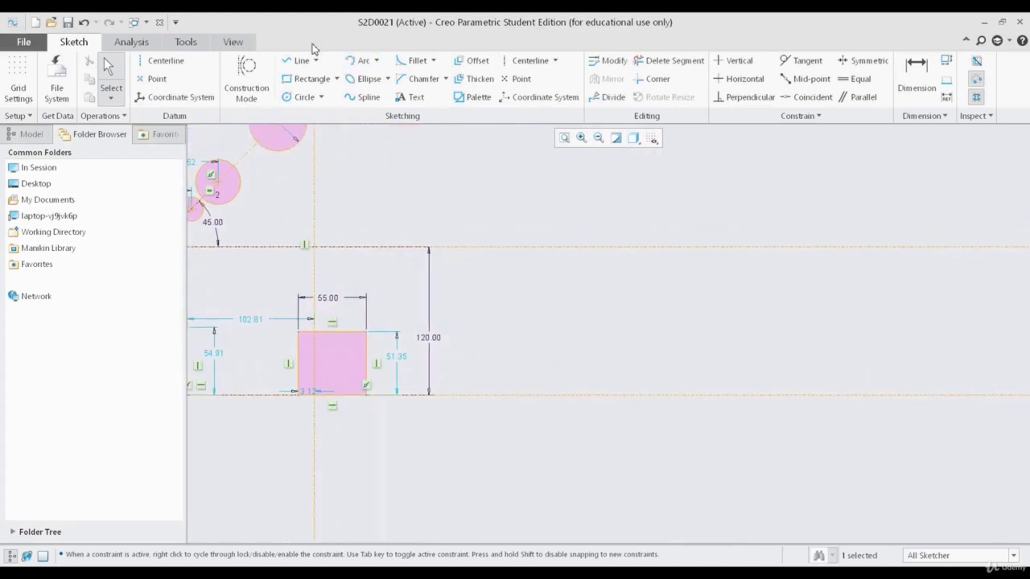
left_click(302, 78)
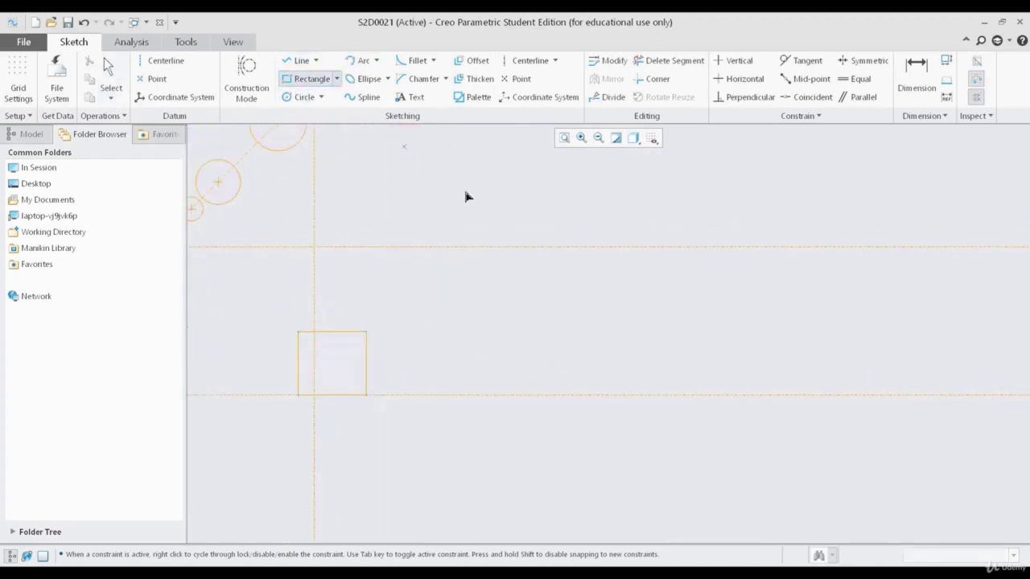
left_click(555, 347)
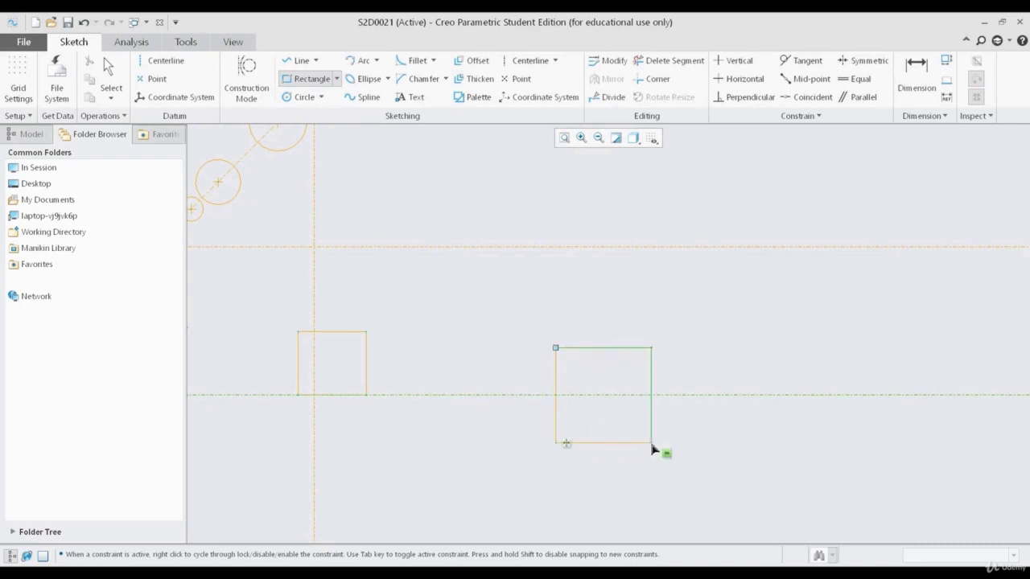
left_click(676, 445)
left_click_drag(678, 449, 770, 459)
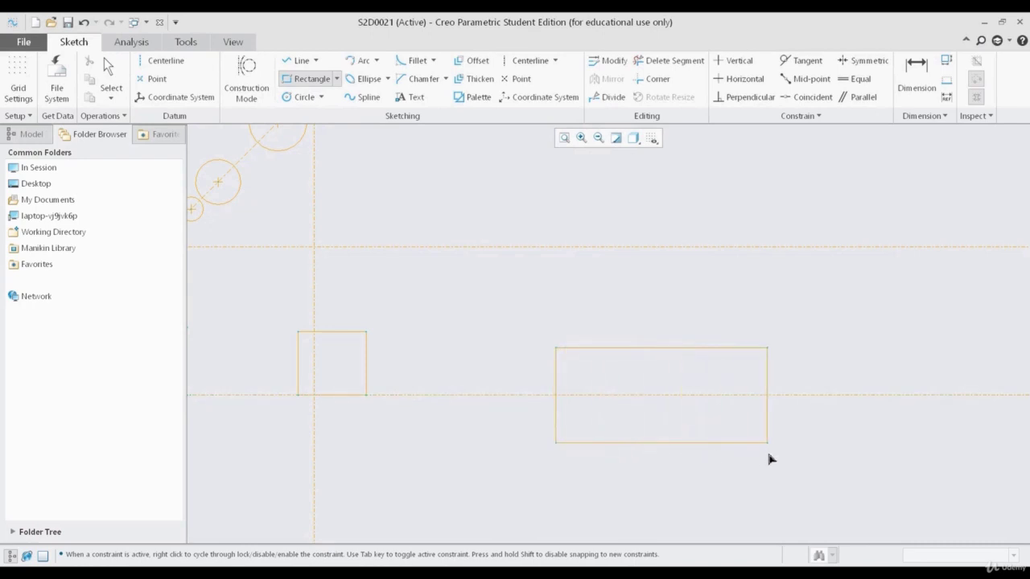
middle_click(890, 297)
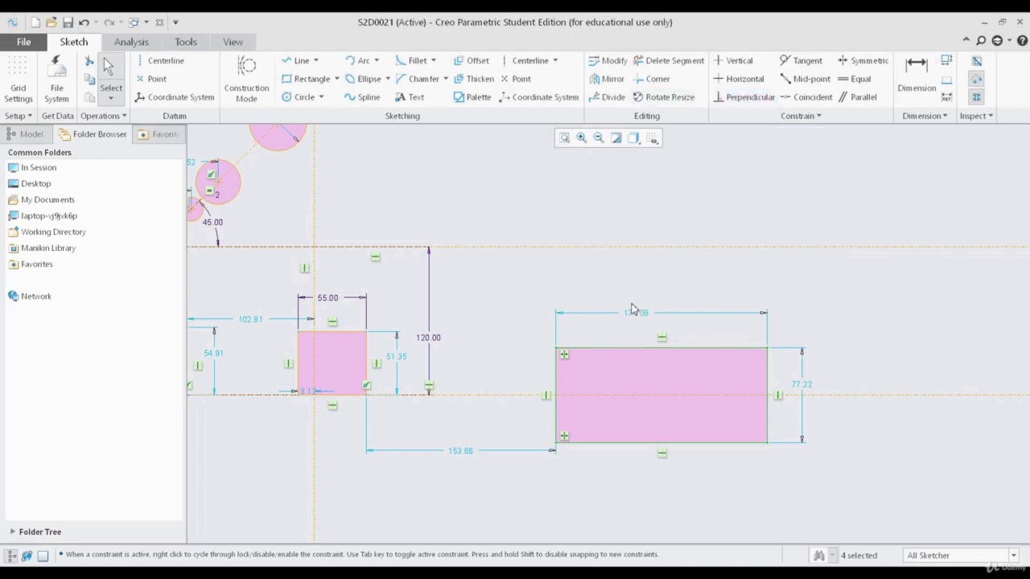
- Place a datum point about 202.1 above the upper horizontal centerline and about 111.7 right of the wide rectangle
scroll(631, 310, "up", 4)
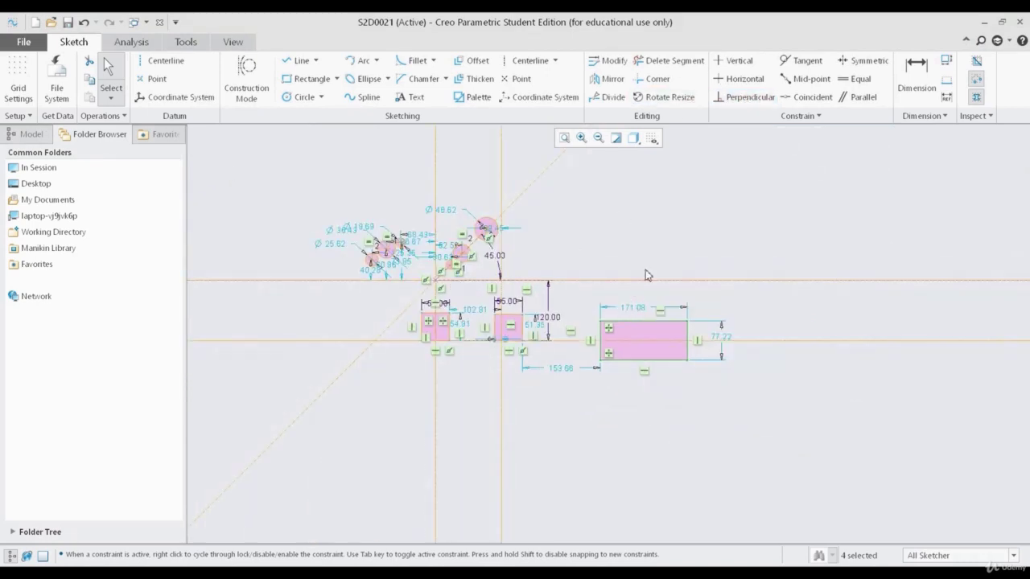
scroll(553, 309, "down", 3)
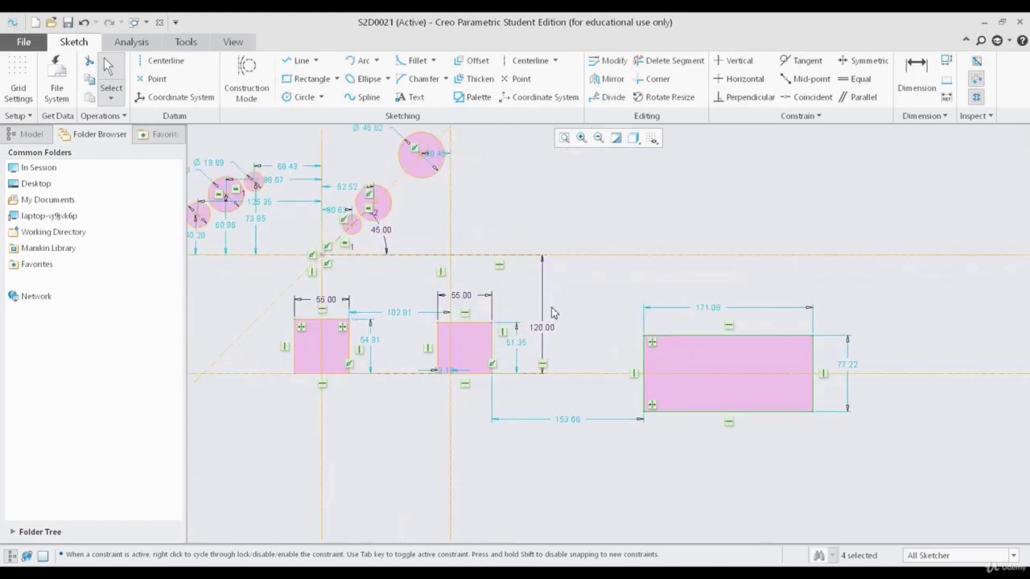
scroll(552, 308, "up", 3)
scroll(552, 309, "down", 3)
scroll(552, 309, "up", 3)
middle_click_drag(552, 280, 330, 365, "shift")
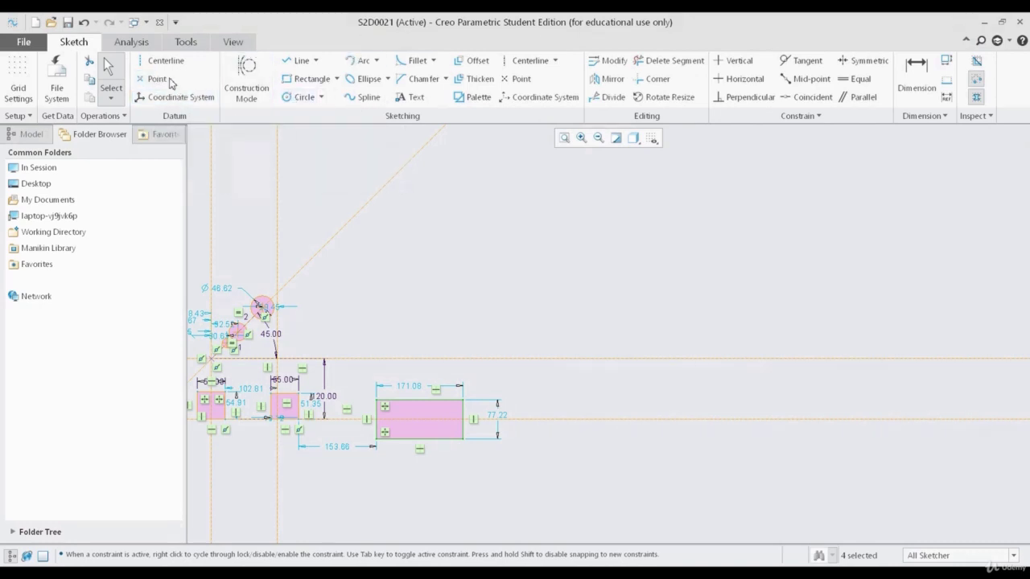
left_click(157, 79)
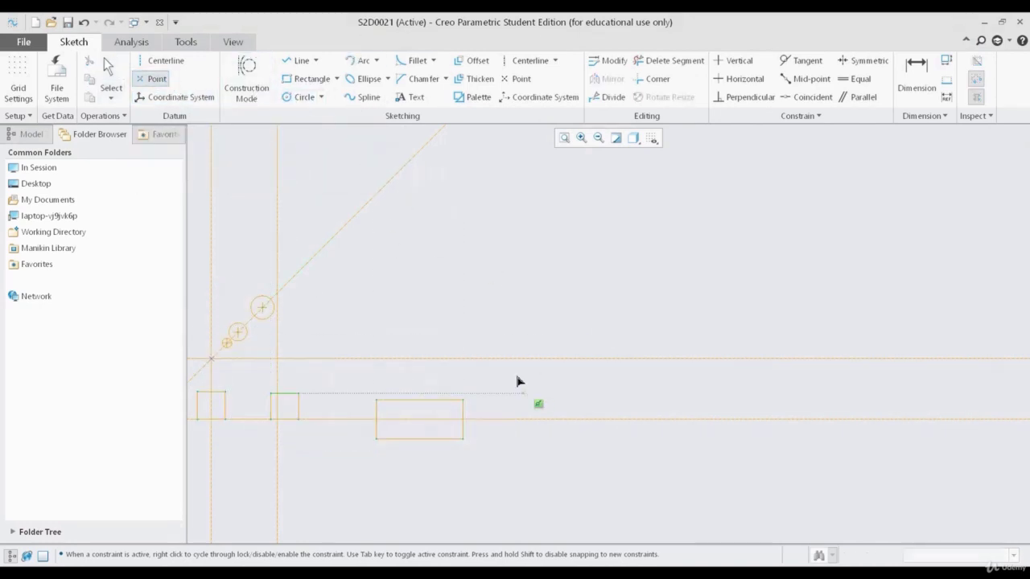
left_click(519, 257)
left_click(356, 292)
middle_click(624, 254)
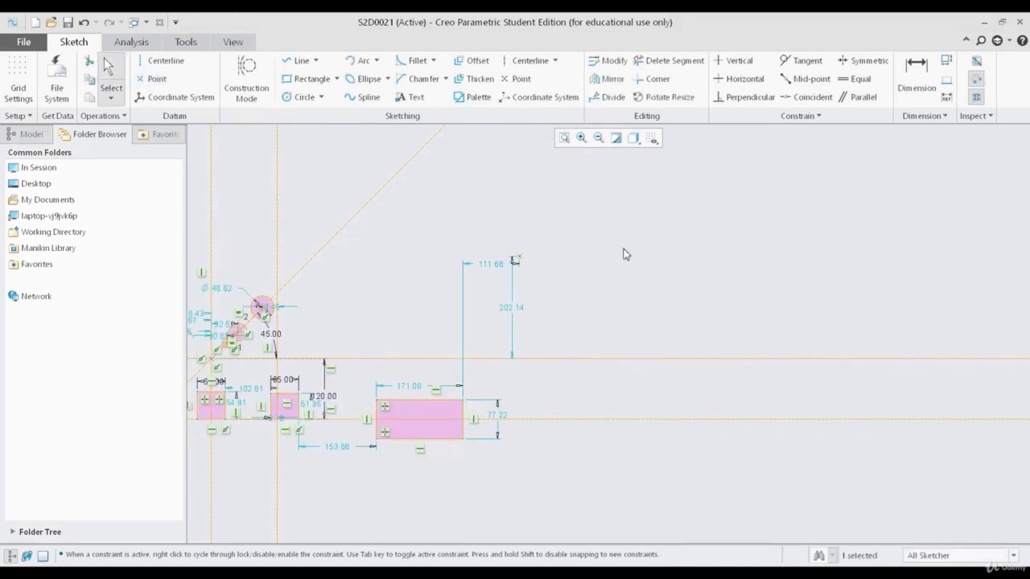
- Sketch a circle about 133.7 in diameter up and to the right of the datum point, centered about 317.7 above the upper horizontal centerline
left_click(305, 97)
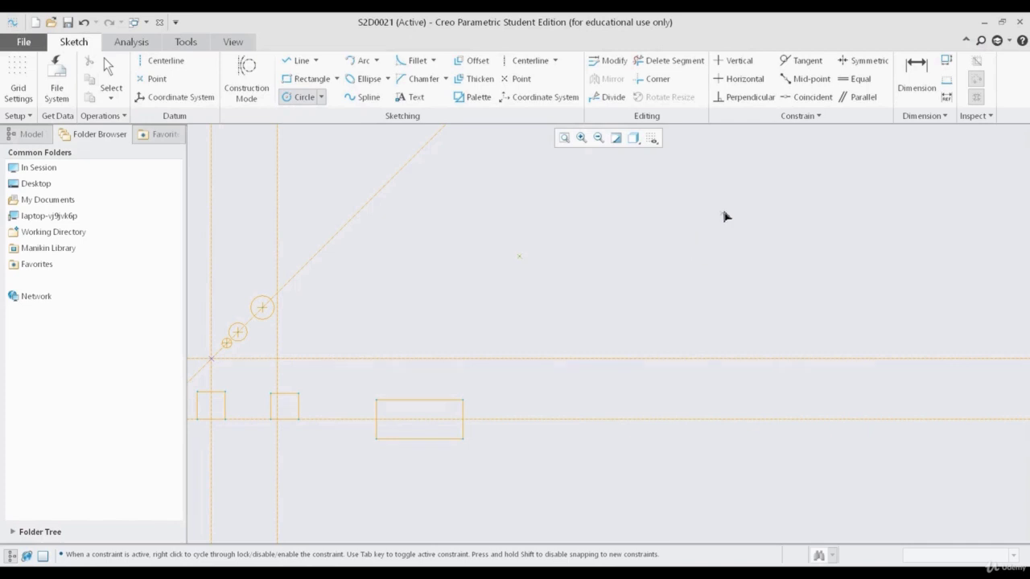
left_click(695, 197)
left_click(712, 172)
middle_click(821, 219)
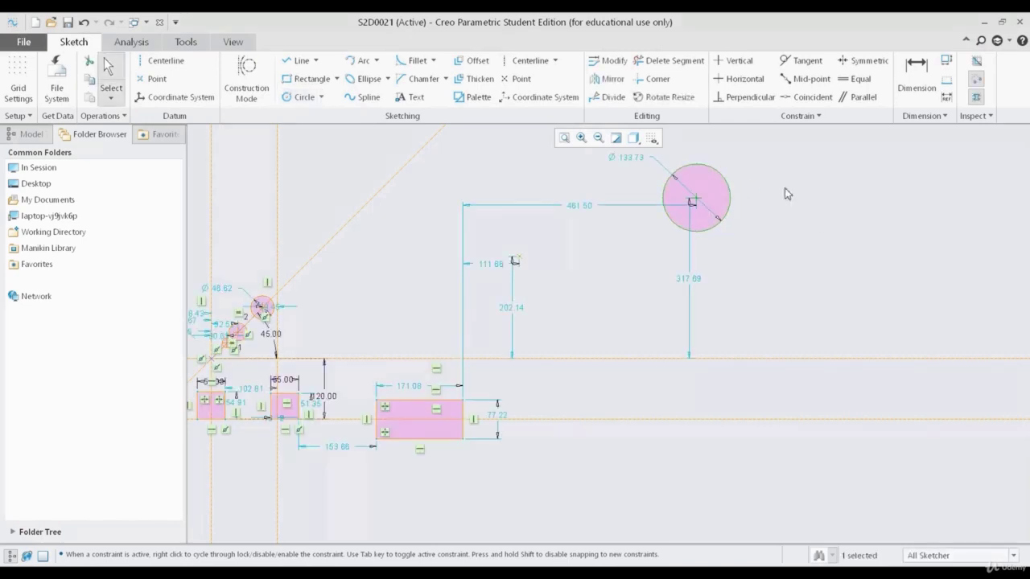
- Dimension the horizontal distance between the circle's center and the datum point and set it to 150
left_click(916, 74)
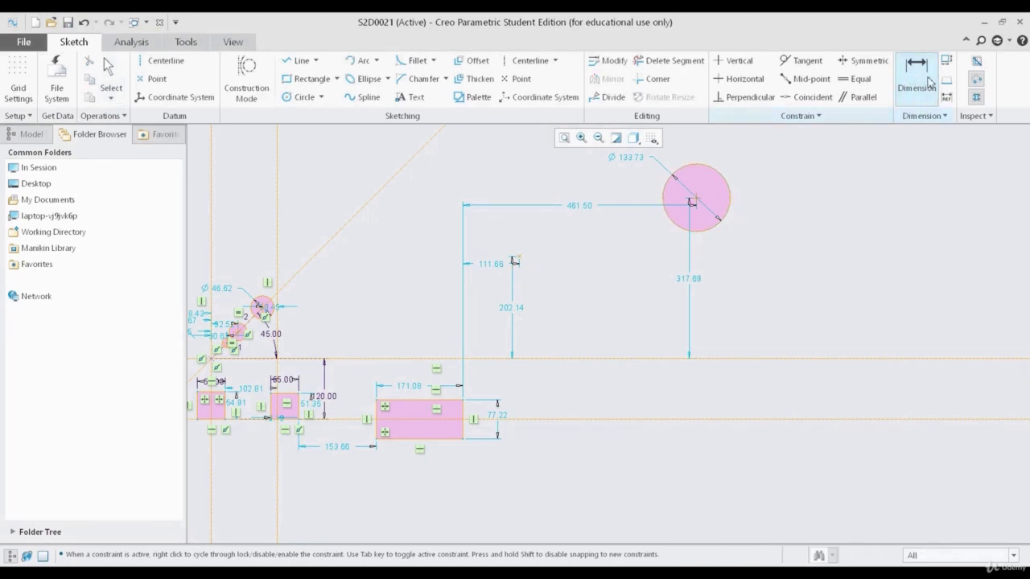
left_click(695, 201)
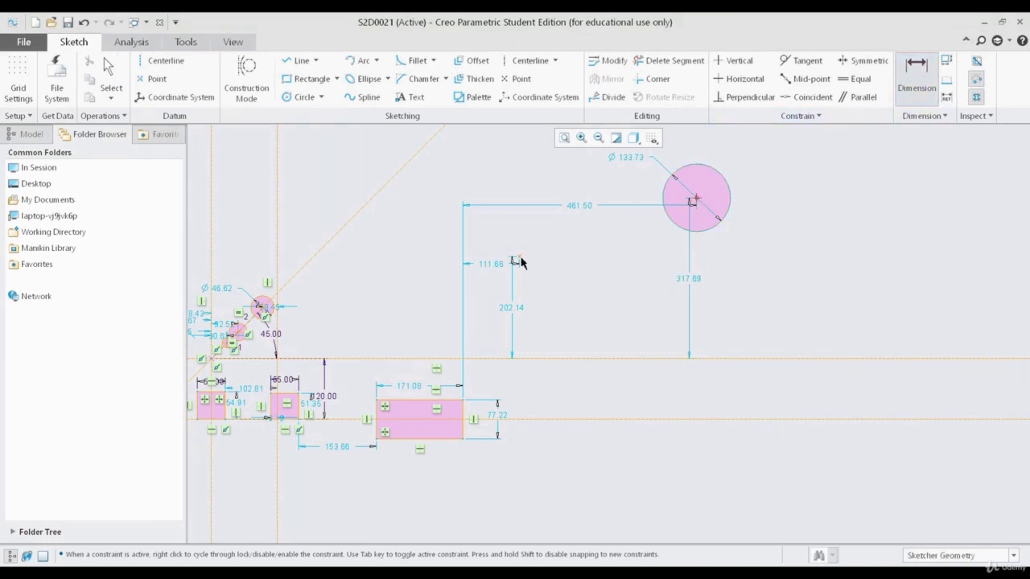
middle_click(586, 179)
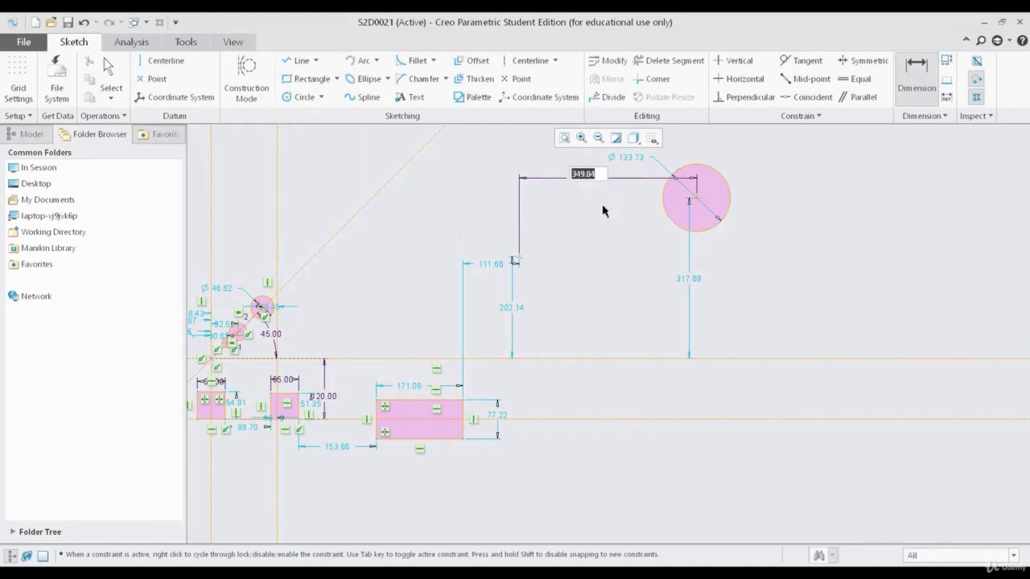
key("BackSpace")
key("Return")
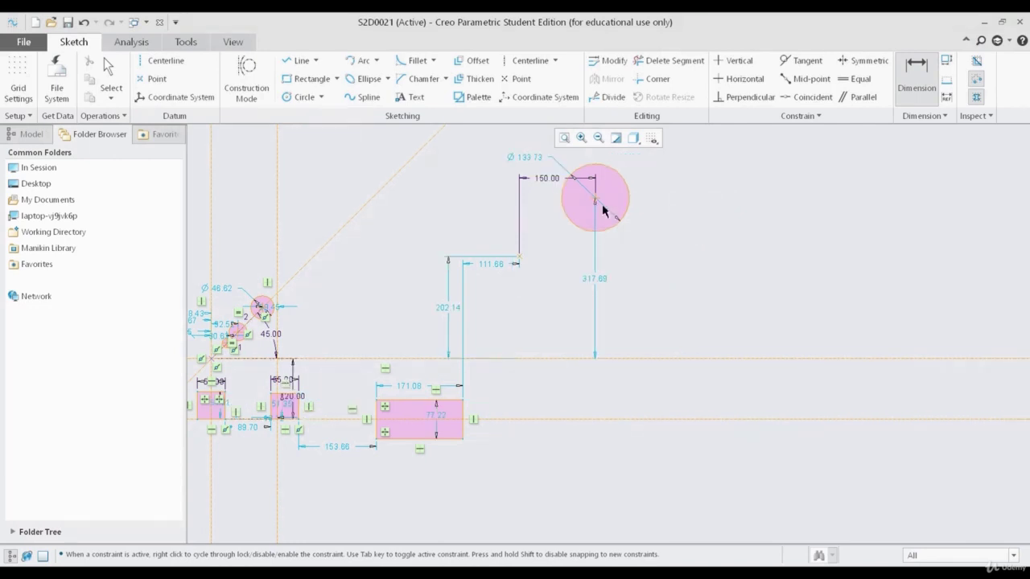
middle_click(551, 211)
- Move the 150 dimension just below the circle and the point-to-rectangle dimension down beside the wide rectangle
left_click_drag(547, 179, 538, 239)
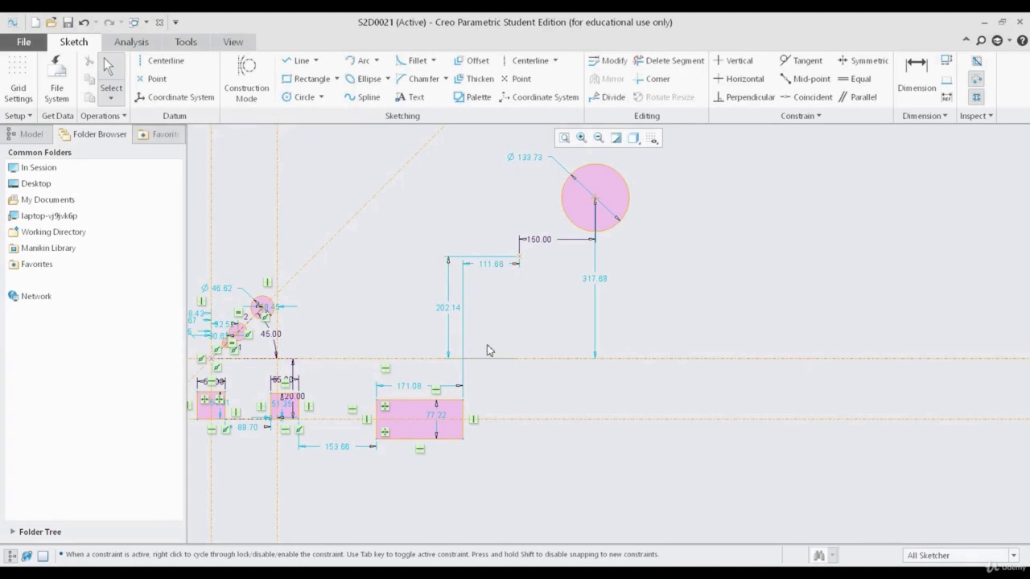
left_click(486, 268)
left_click_drag(498, 271, 495, 407)
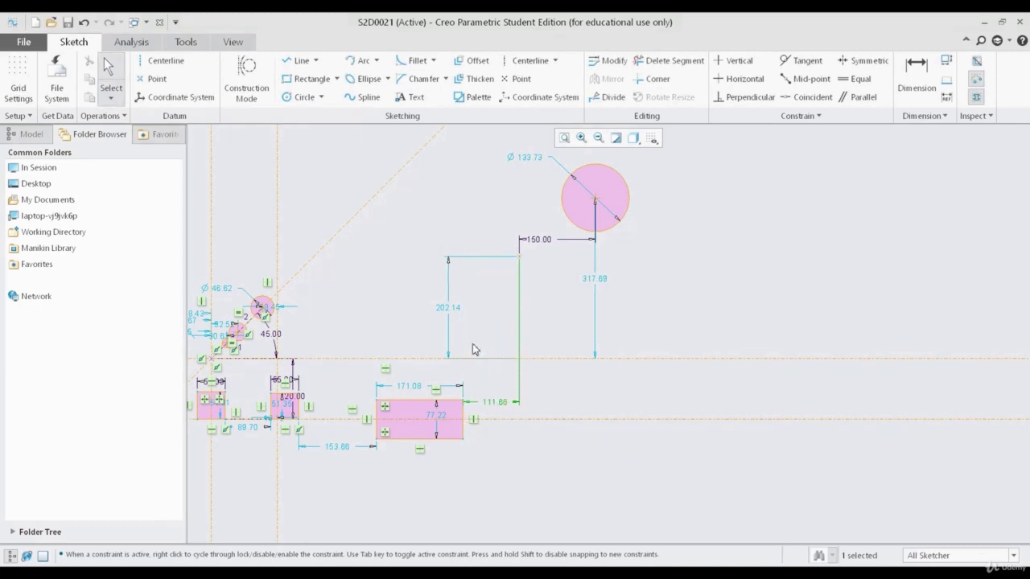
- Set the datum point's height above the upper horizontal centerline to 250
left_click(447, 315)
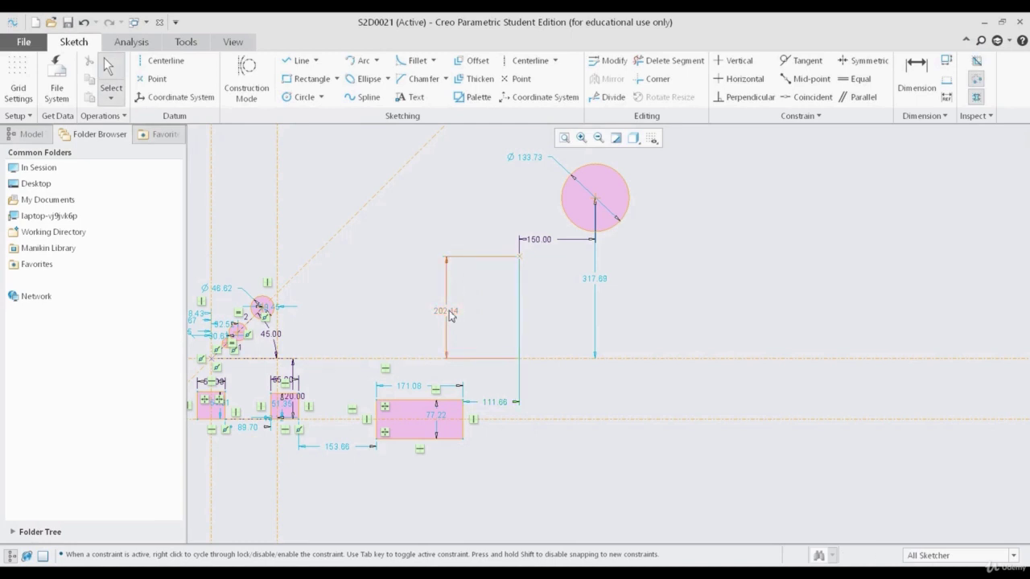
double_click(449, 317)
type("250")
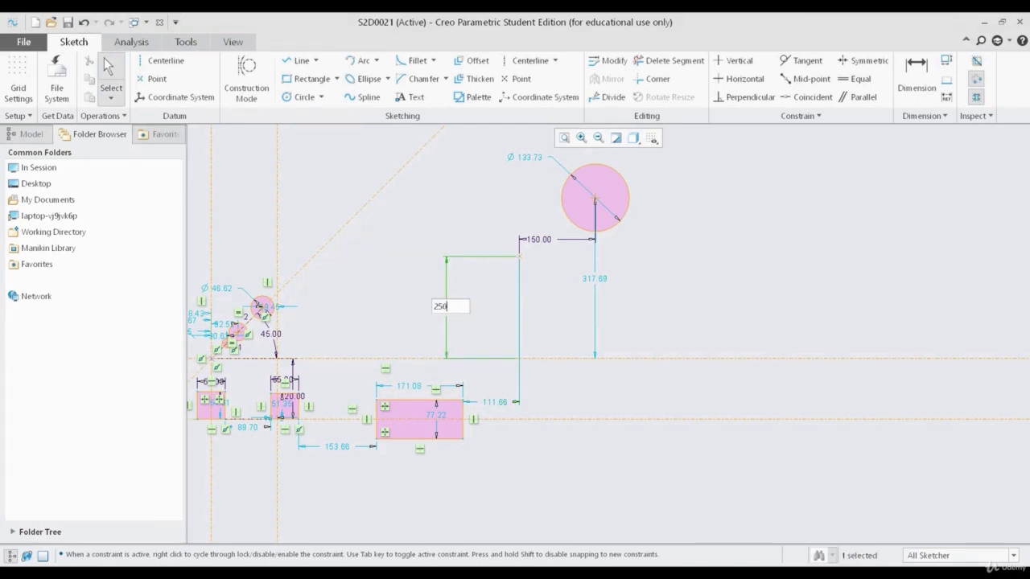
key("Return")
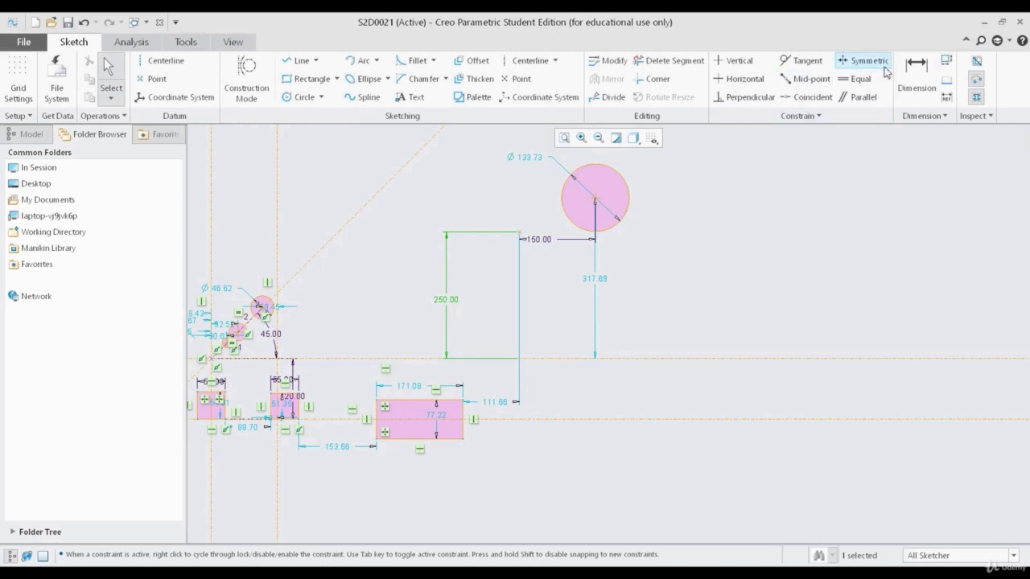
left_click(916, 81)
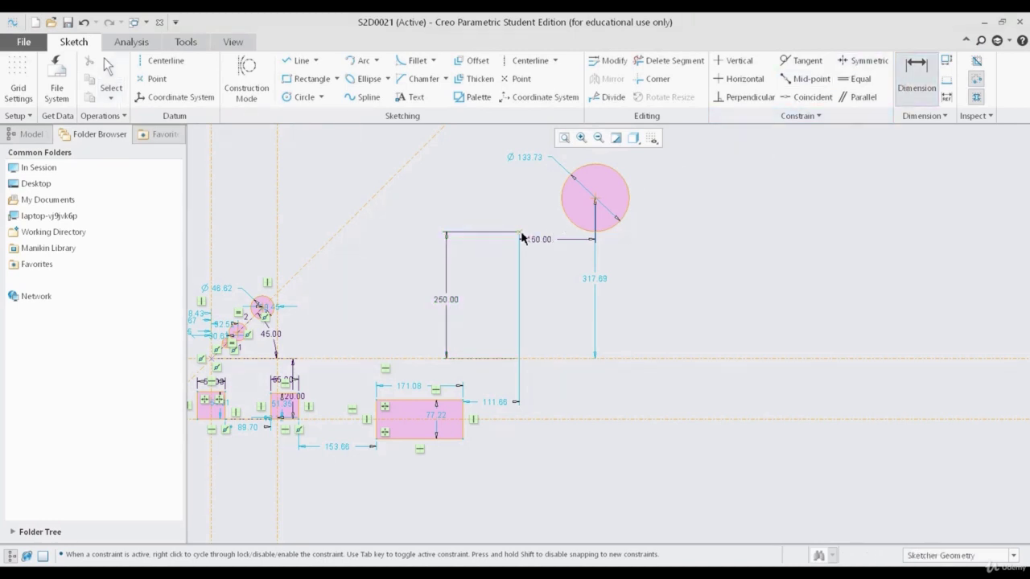
scroll(338, 349, "down", 2)
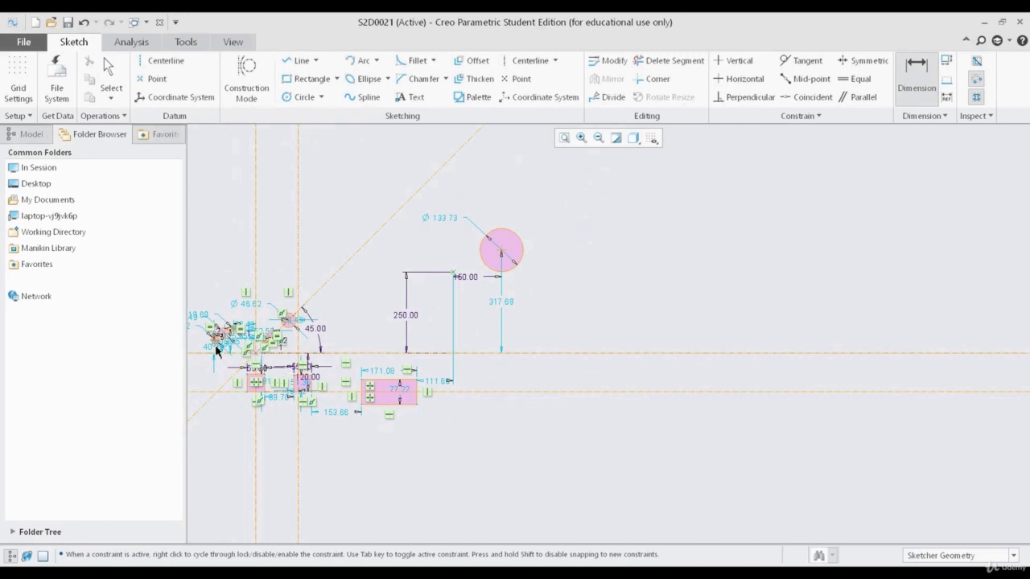
scroll(216, 349, "up", 2)
scroll(383, 341, "up", 1)
scroll(708, 249, "down", 1)
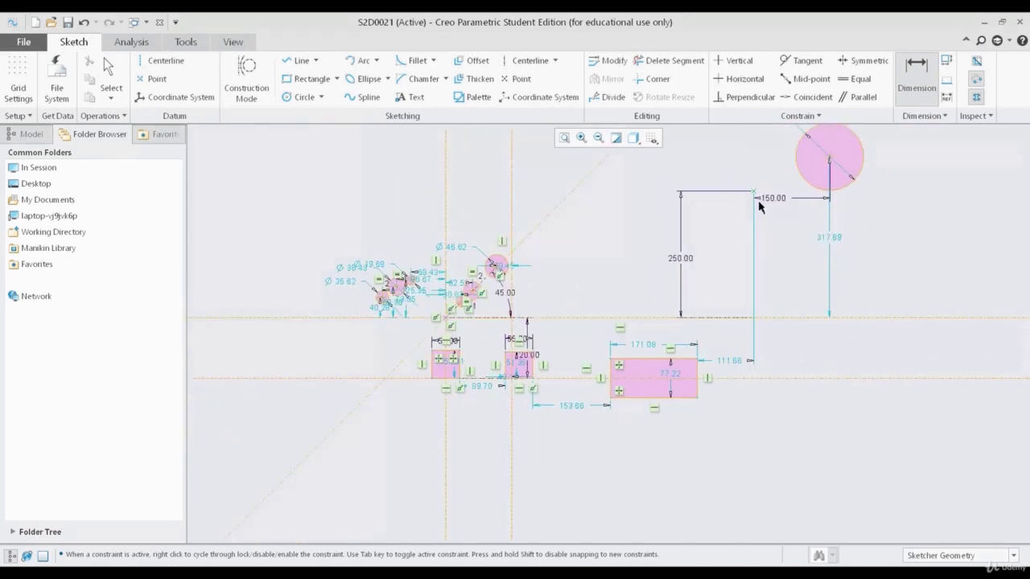
scroll(495, 267, "up", 5)
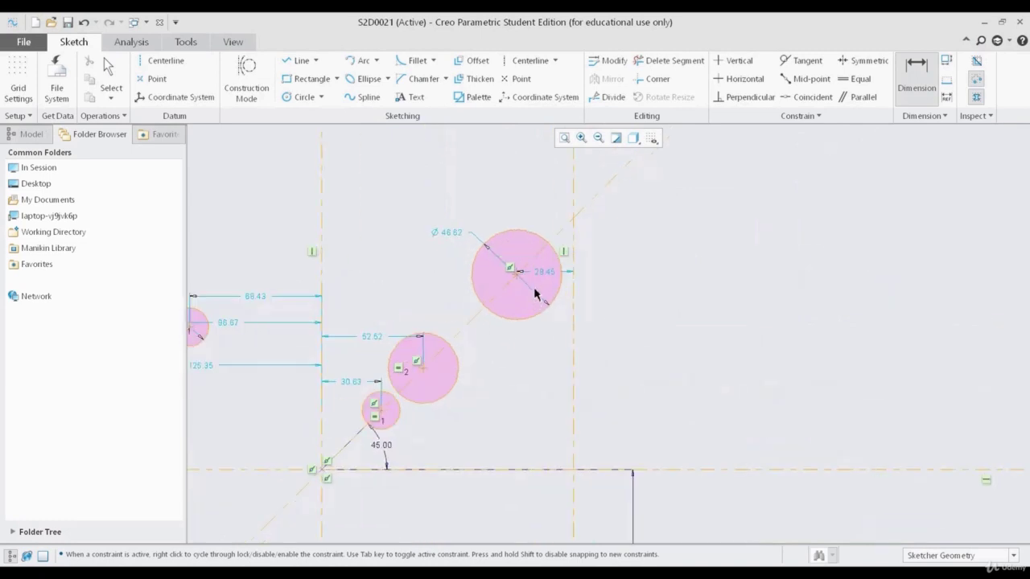
scroll(674, 330, "down", 3)
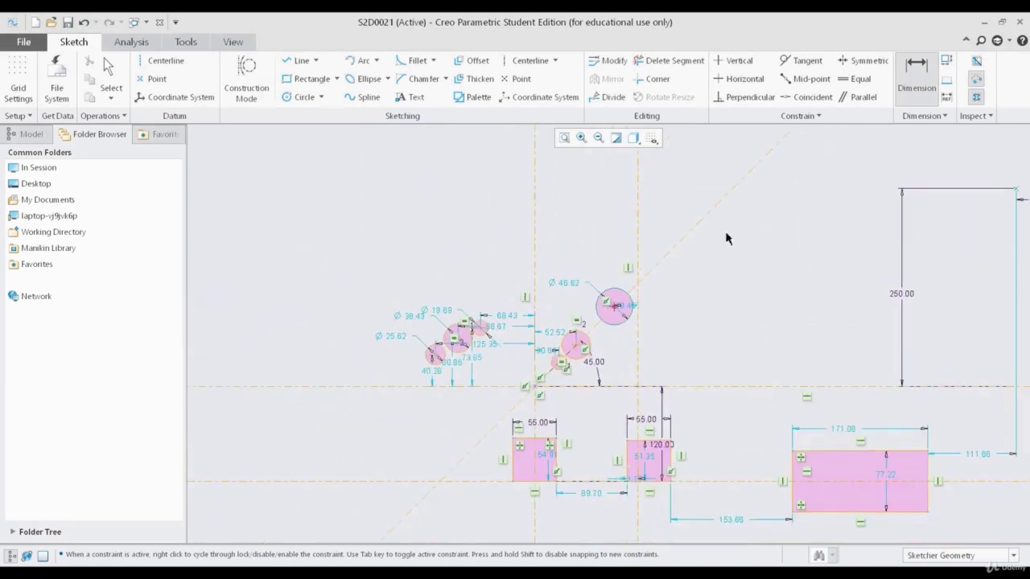
middle_click(756, 224)
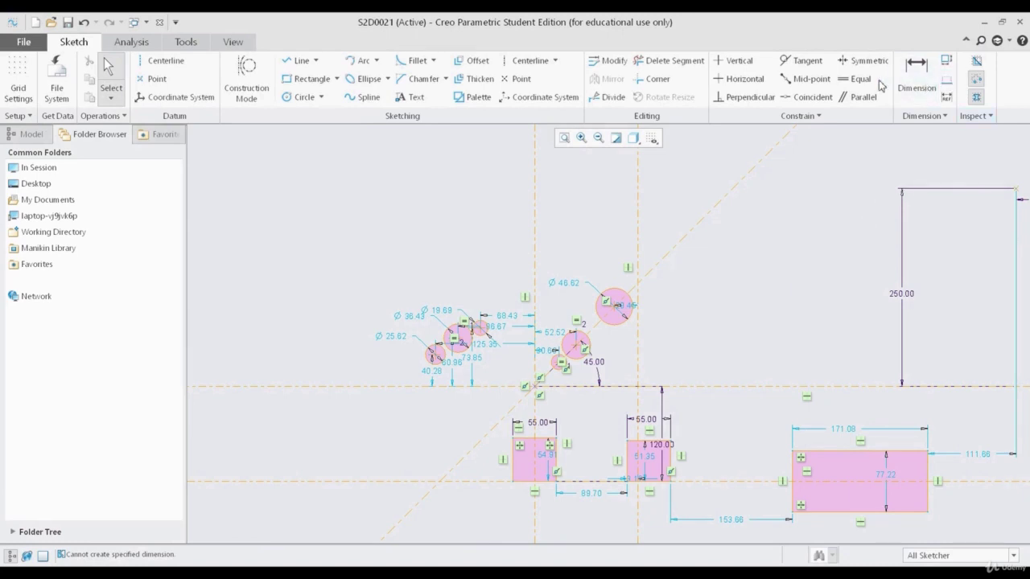
- Dimension the slanted distance between the datum point and the center of the 46.62 diameter circle, and set it to 530
scroll(932, 306, "down", 2)
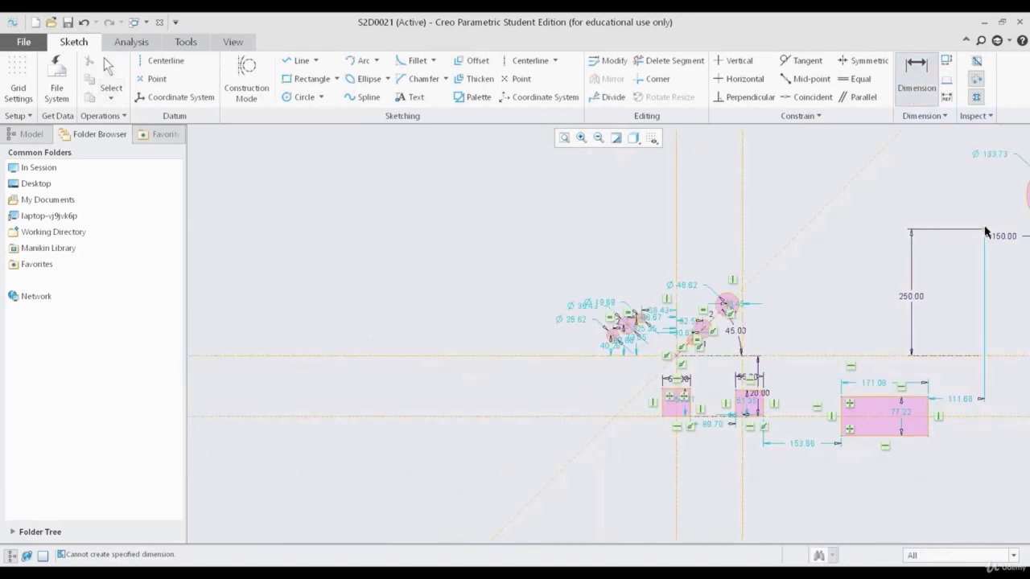
scroll(781, 258, "up", 2)
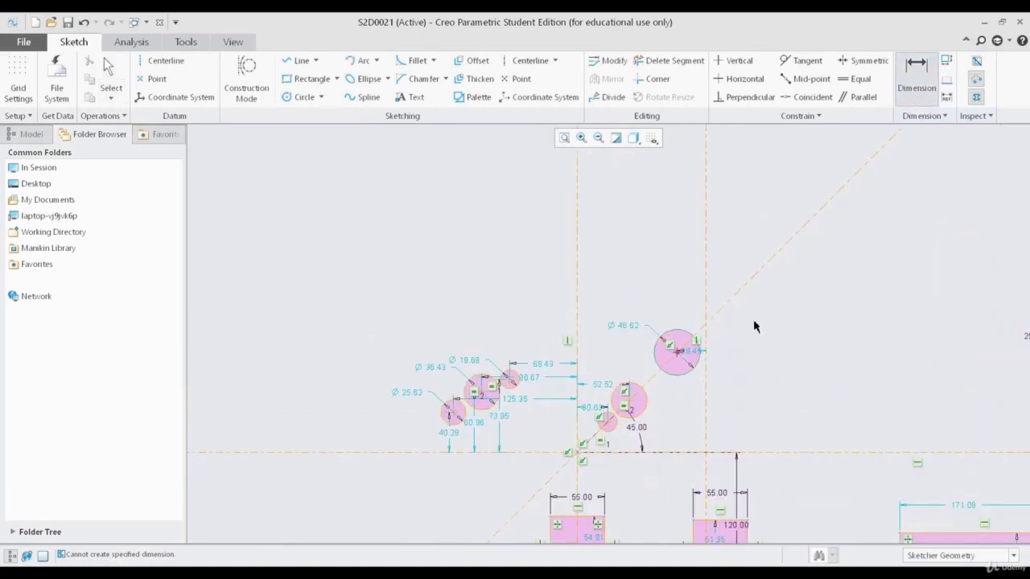
scroll(868, 265, "down", 3)
middle_click(888, 270)
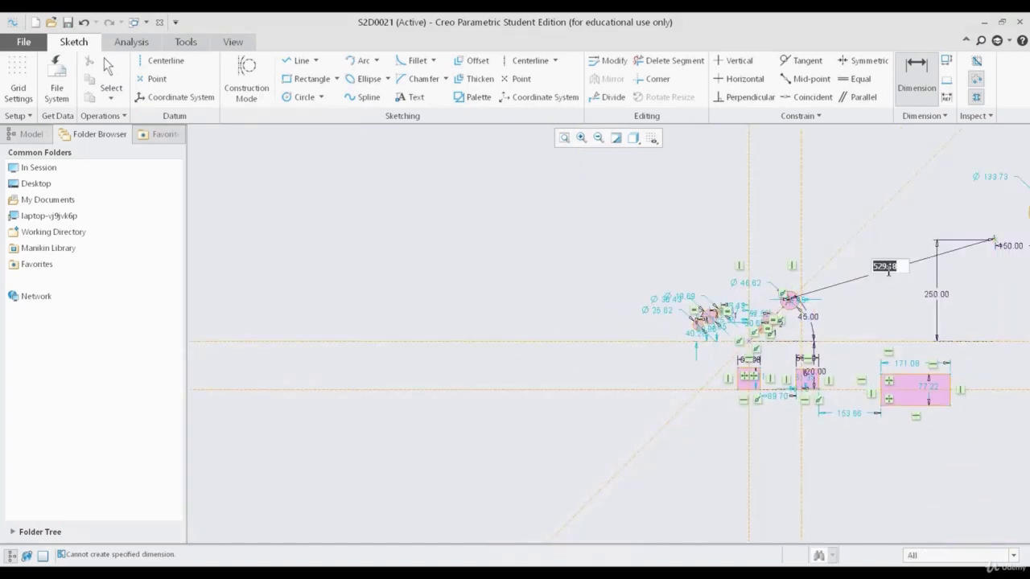
type("530")
key("Return")
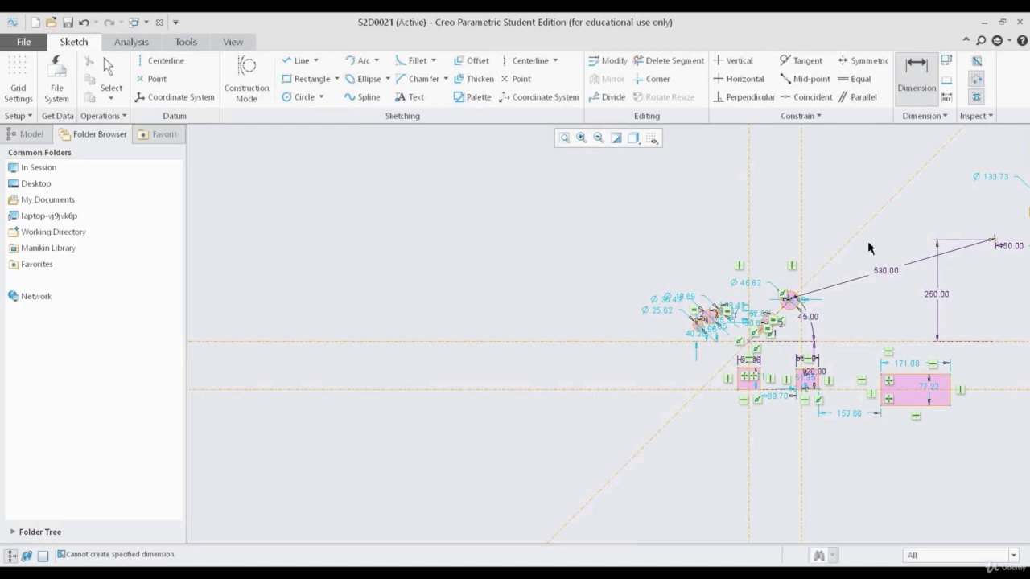
- Set the slanted distance between the datum point and the 46.62 diameter circle to 600
double_click(885, 271)
type("800")
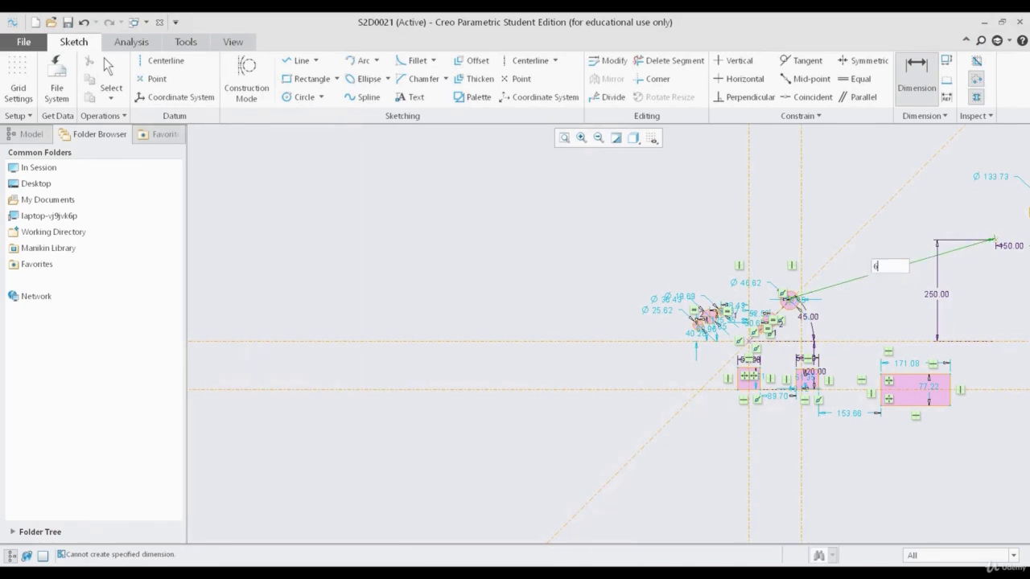
key("Return")
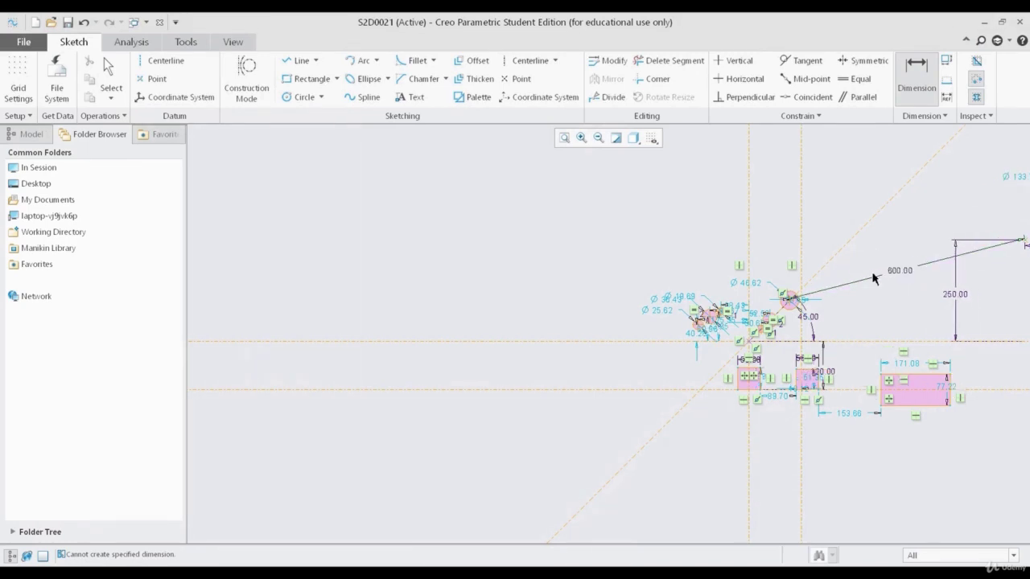
- Sketch a steeply slanted construction centerline to the left of the two vertical datum centerlines and the small circles, leaving it deselected
scroll(907, 275, "down", 4)
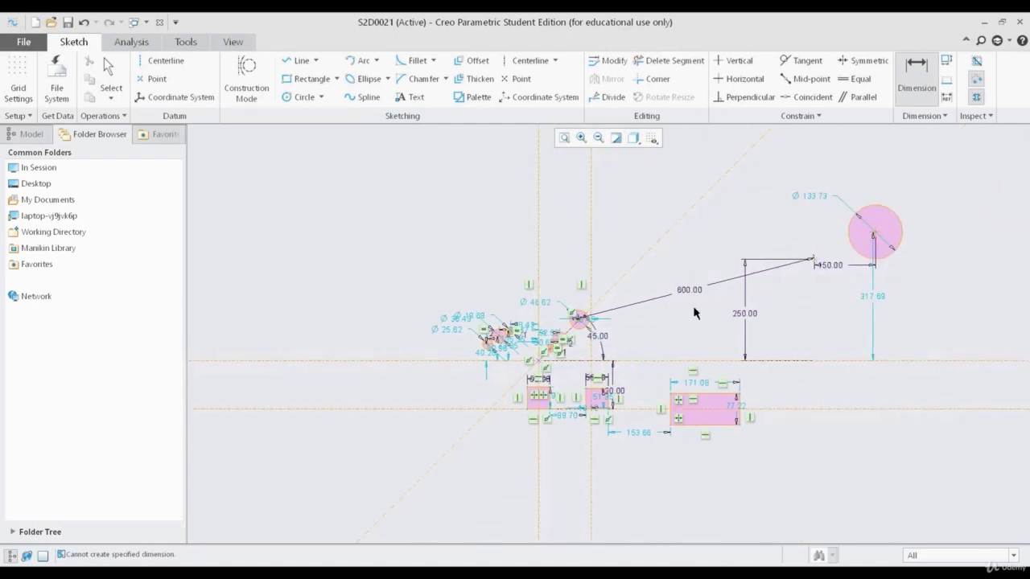
left_click(564, 138)
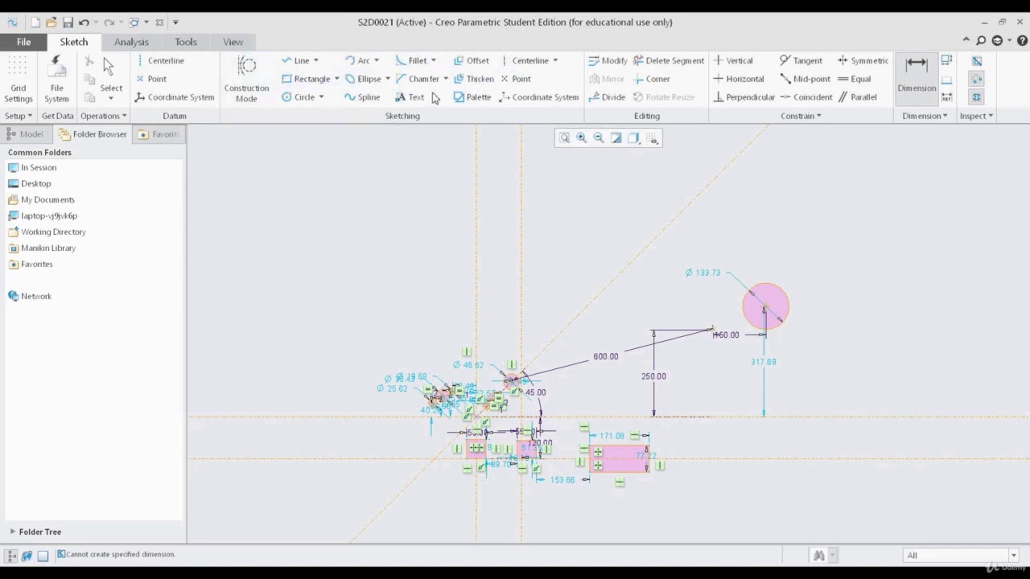
left_click(529, 68)
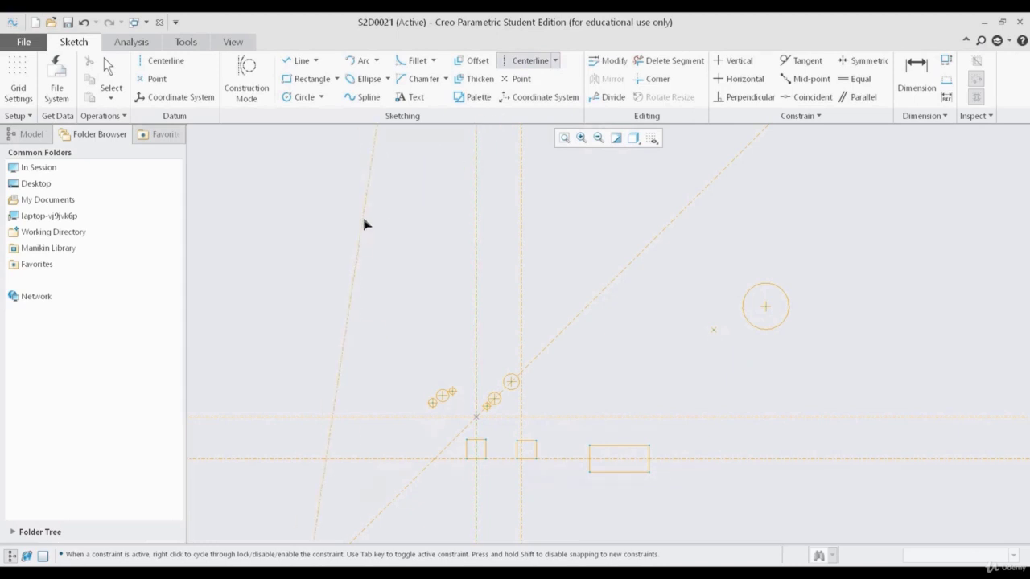
left_click(365, 222)
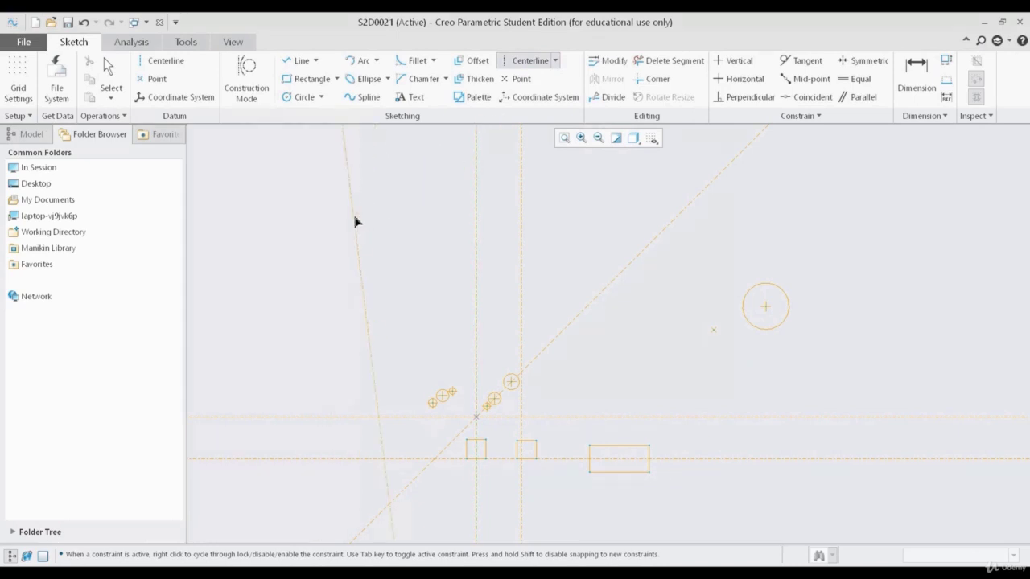
middle_click(408, 233)
scroll(367, 229, "down", 6)
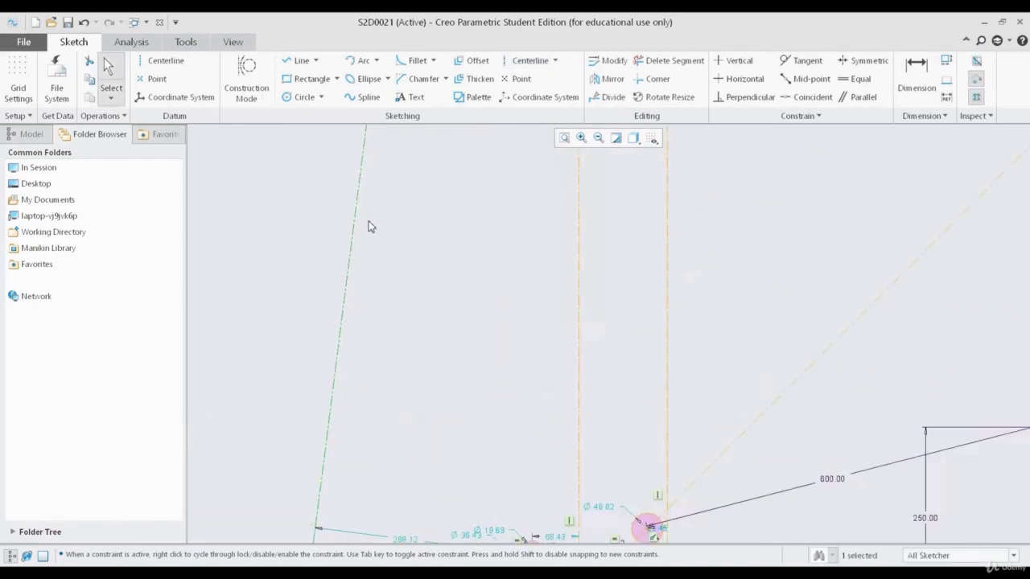
middle_click_drag(471, 252, 415, 258)
left_click(466, 262)
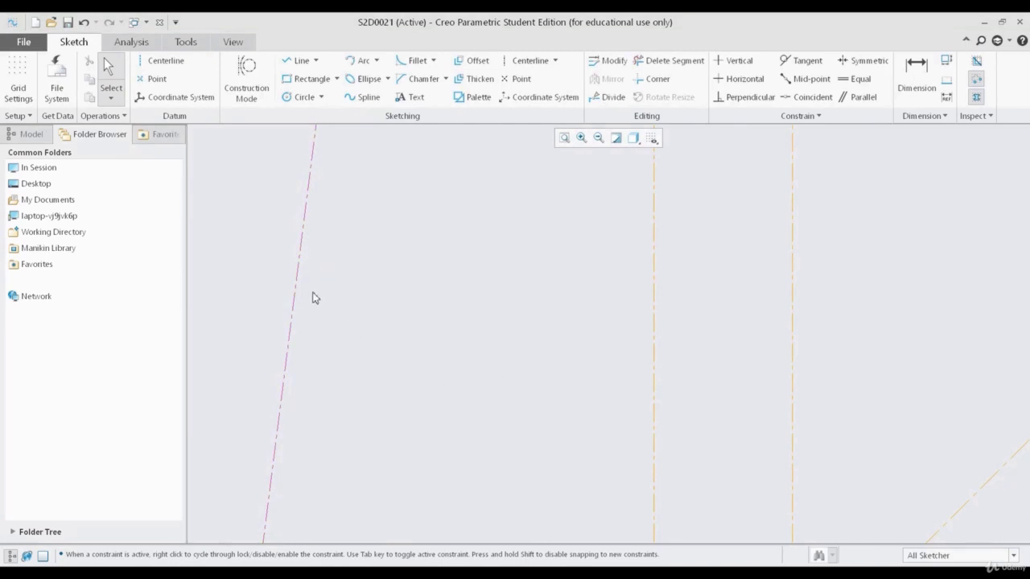
scroll(438, 225, "down", 5)
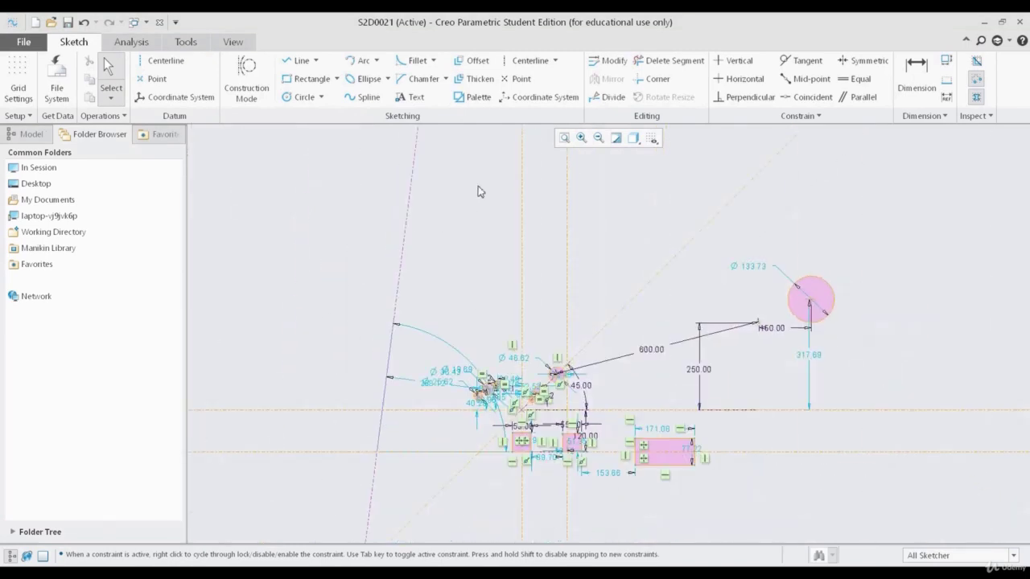